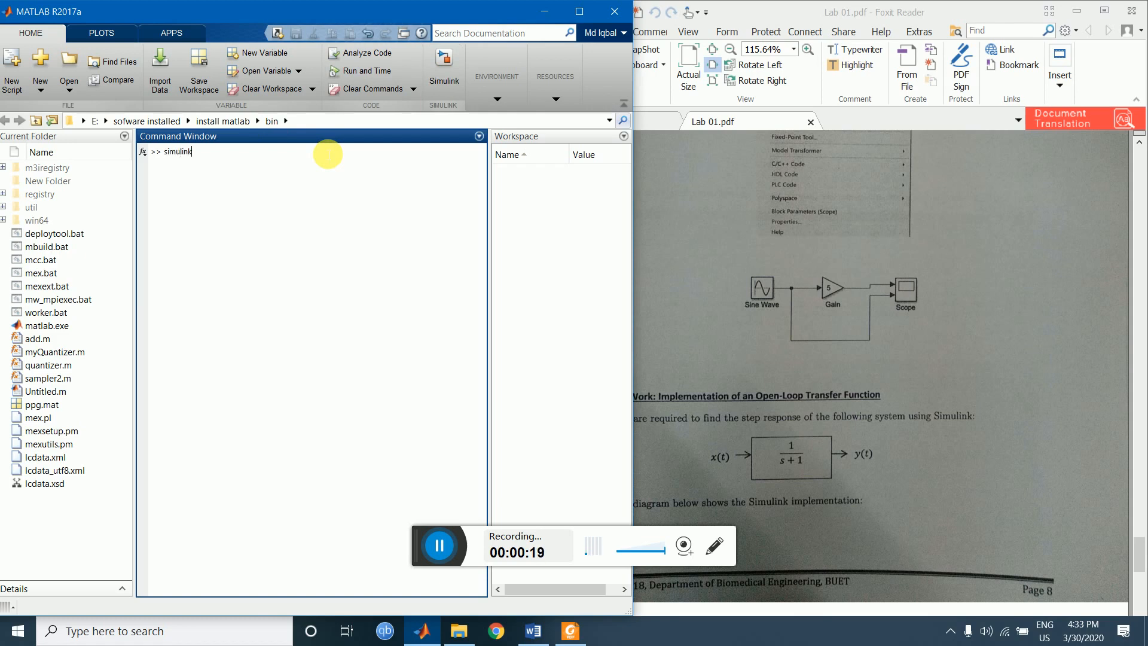
Launch Simulink from the MATLAB command line and create a new blank model
{"action": "key", "text": "Return"}
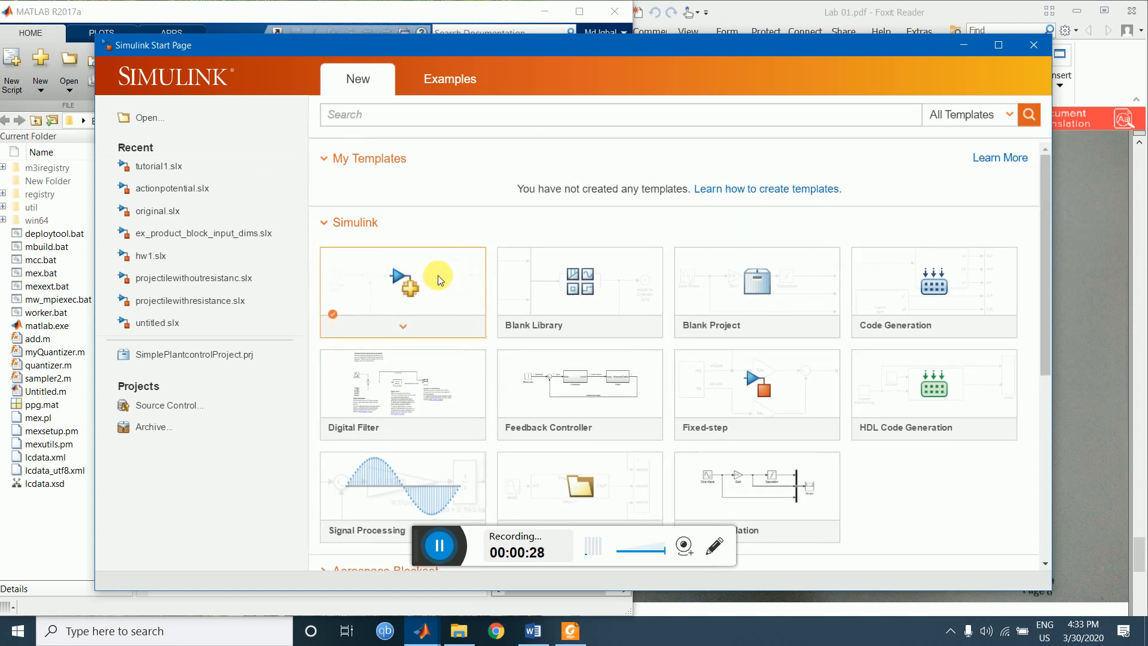
{"action": "left_click", "coordinate": [417, 293]}
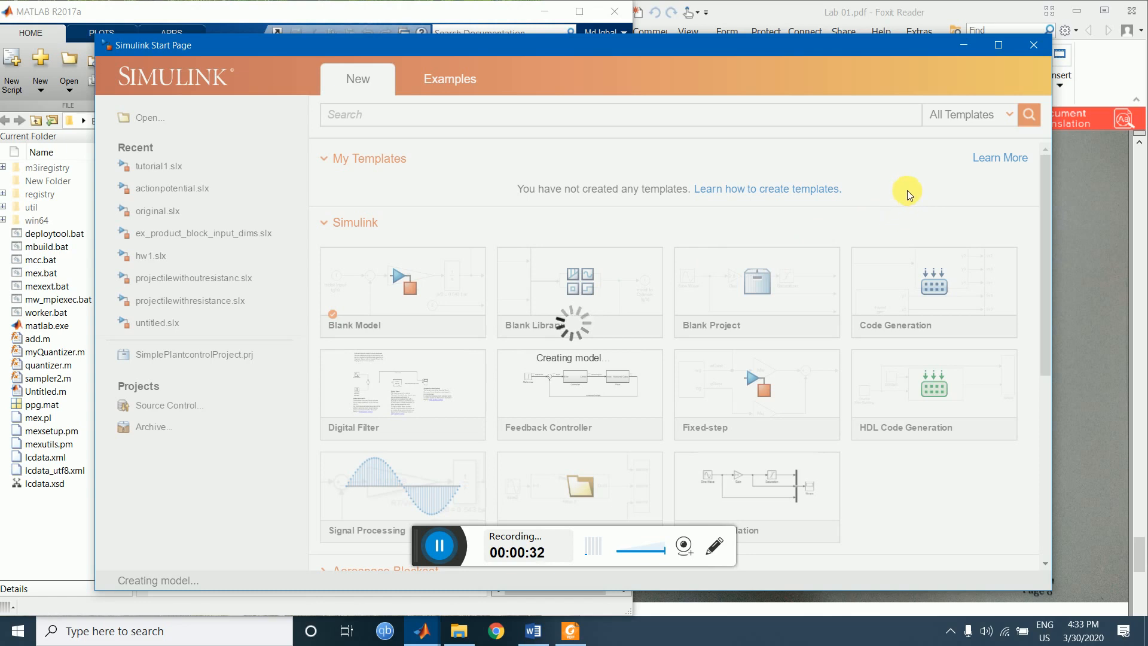
{"action": "left_click", "coordinate": [1073, 248]}
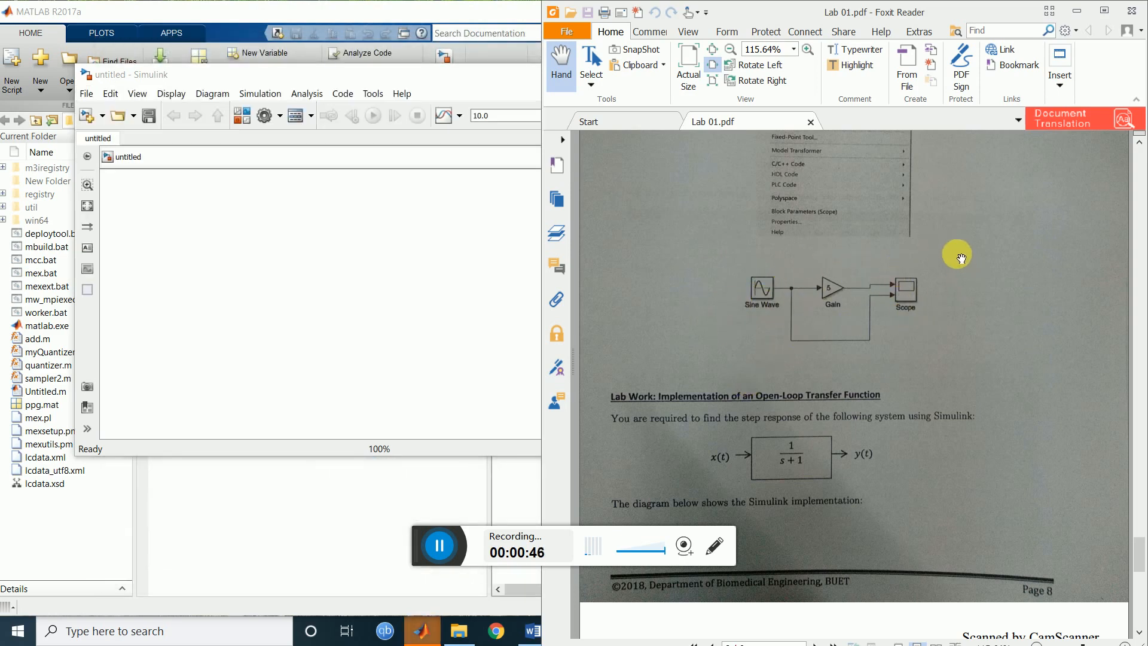
{"action": "left_click", "coordinate": [323, 235]}
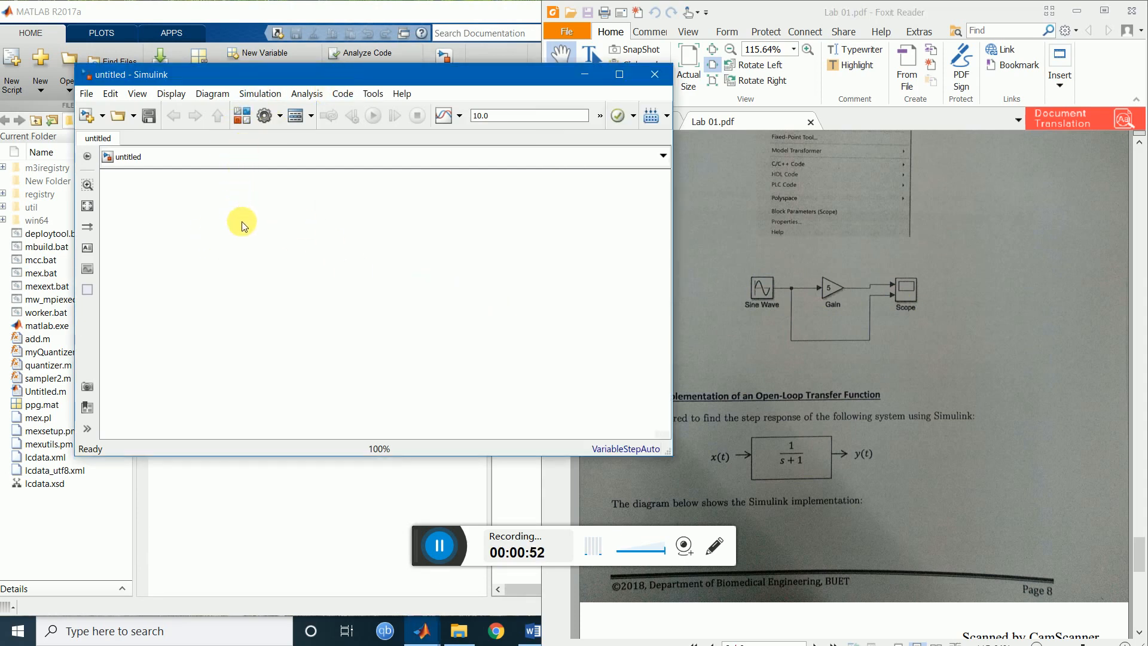
Open the Simulink Library Browser and select the Sine Wave block in the Sources library
{"action": "left_click", "coordinate": [242, 118]}
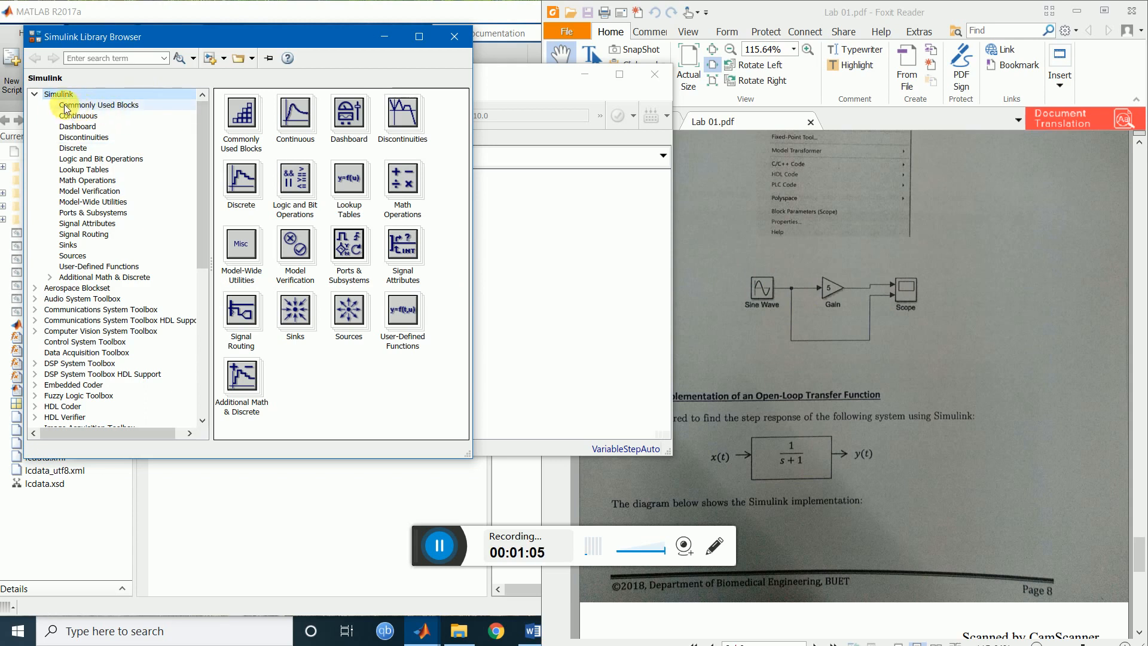
{"action": "left_click", "coordinate": [74, 245]}
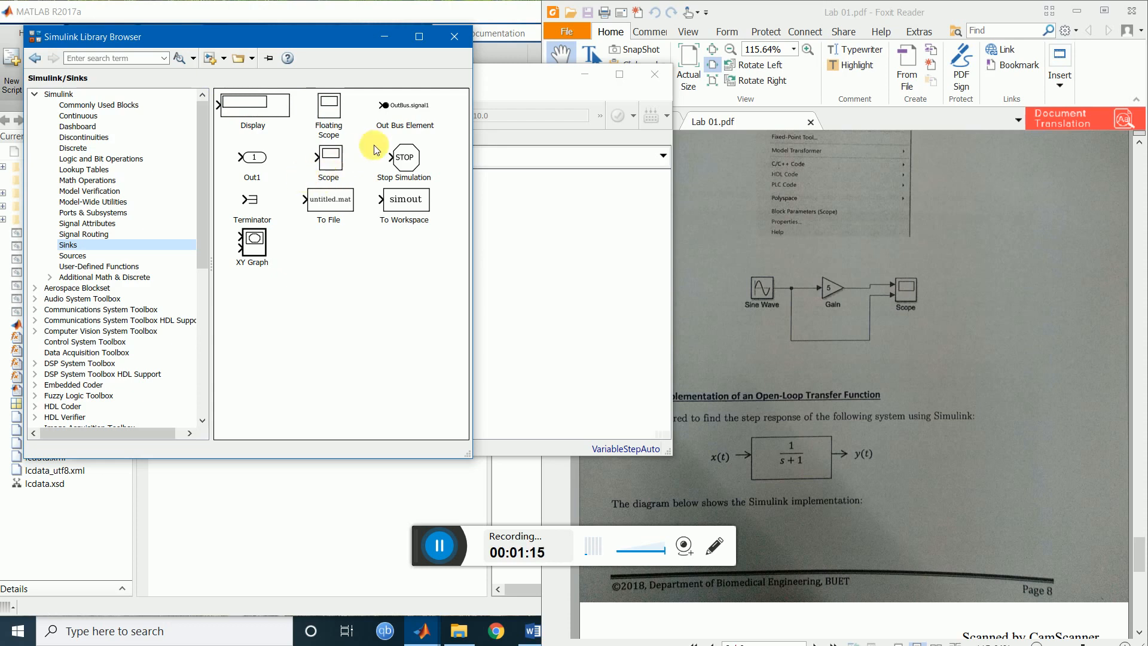
{"action": "left_click", "coordinate": [92, 257]}
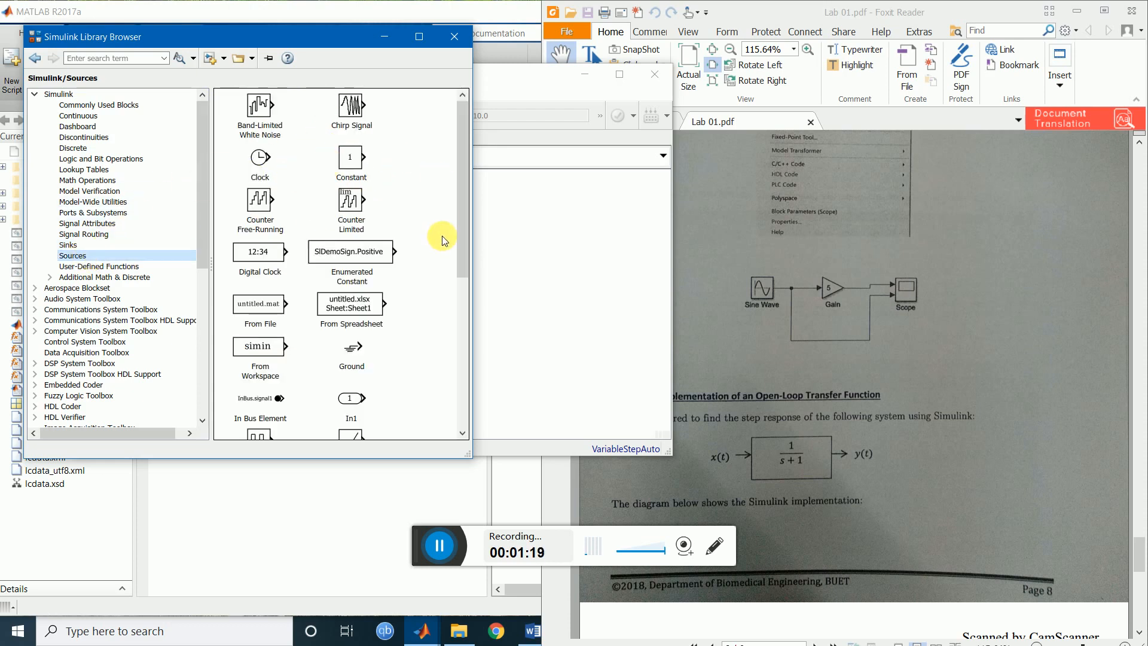
{"action": "scroll", "coordinate": [418, 281], "scroll_direction": "down", "scroll_amount": 3}
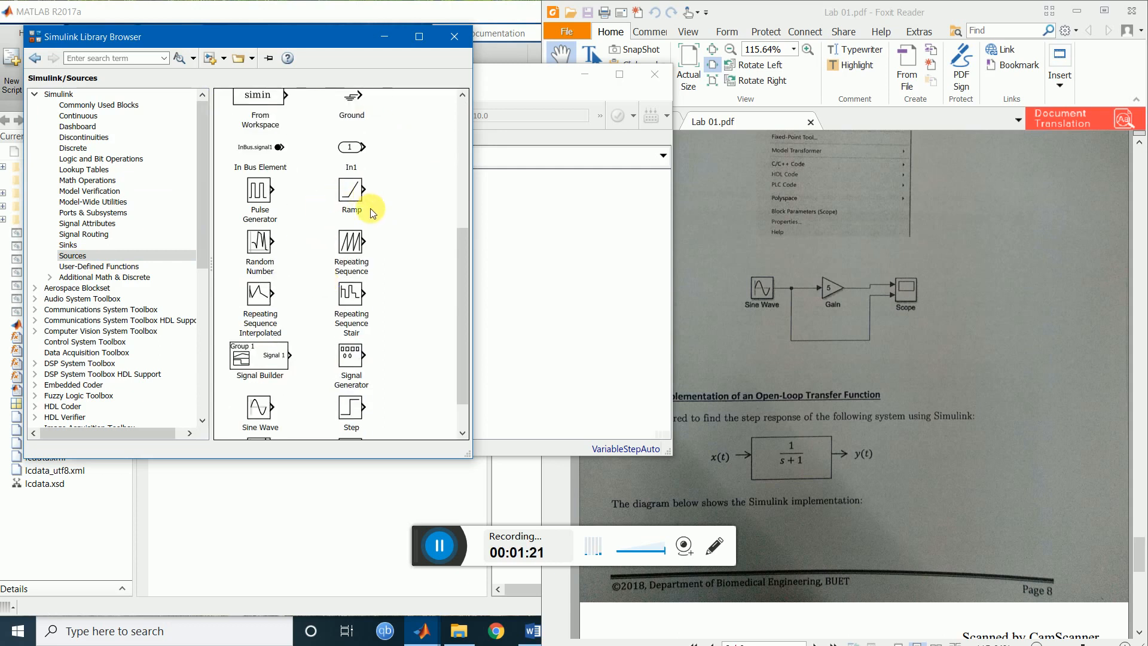
{"action": "scroll", "coordinate": [335, 335], "scroll_direction": "down", "scroll_amount": 3}
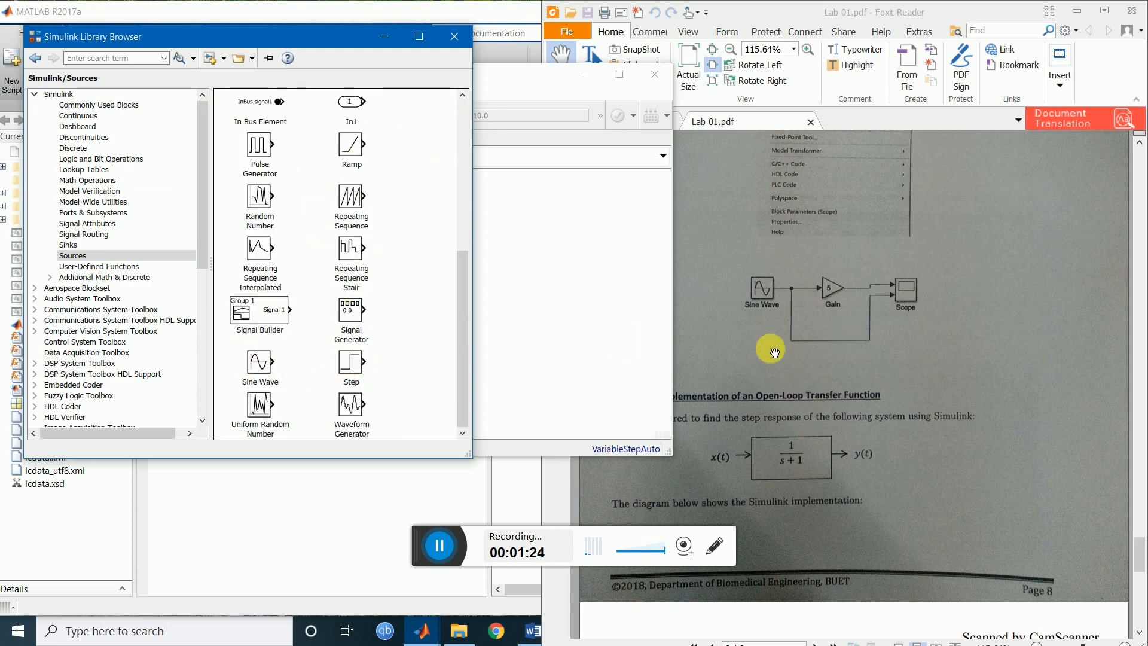
{"action": "left_click", "coordinate": [263, 366]}
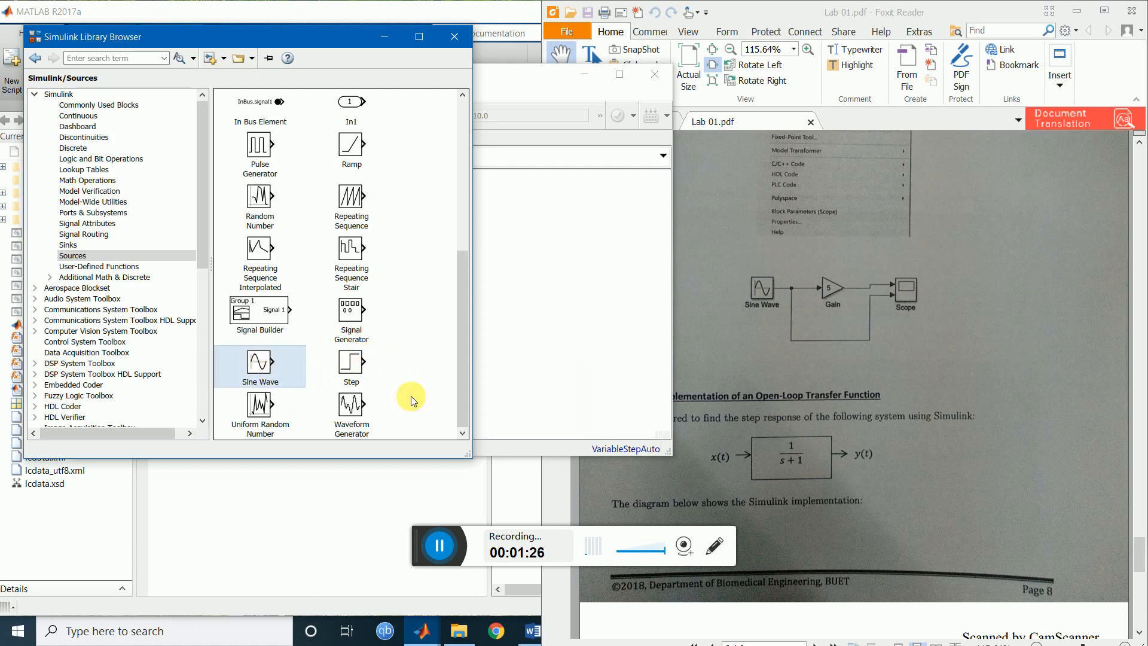
Try to add the Sine Wave block to the untitled model and check the model canvas
{"action": "right_click", "coordinate": [266, 368]}
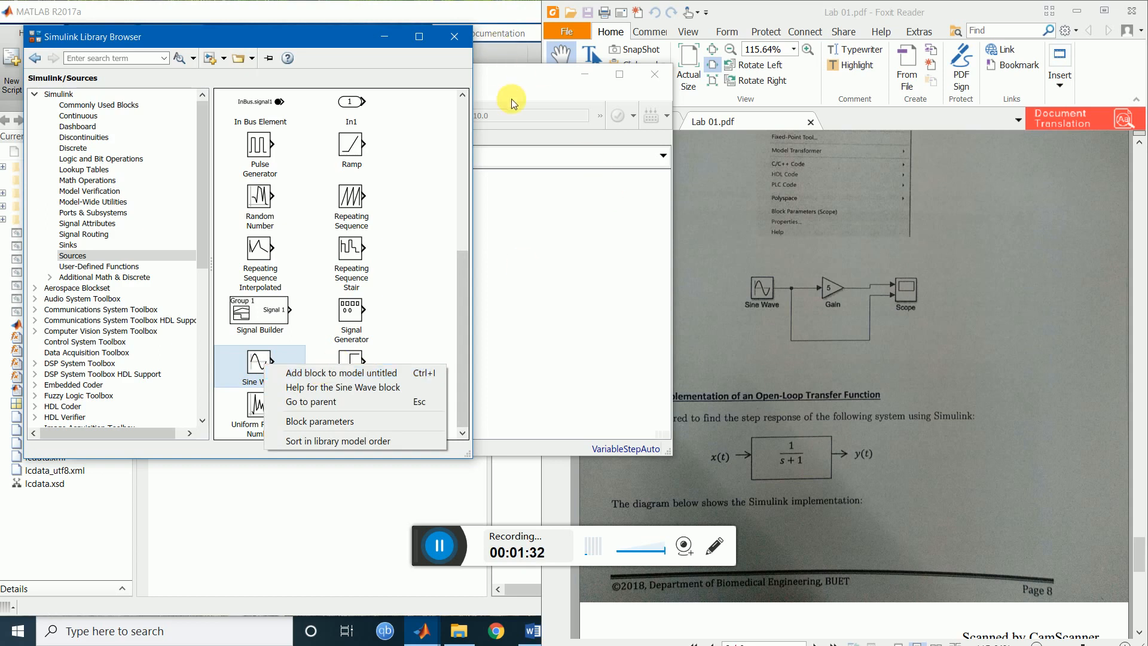
{"action": "left_click", "coordinate": [507, 77]}
{"action": "left_click", "coordinate": [512, 77]}
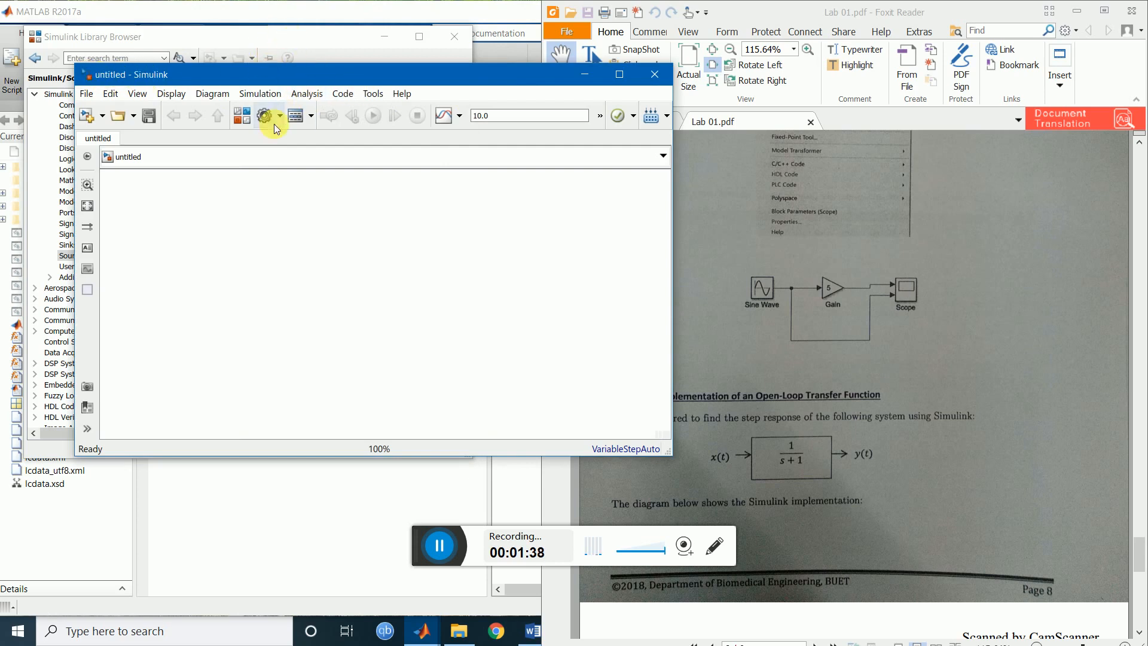
{"action": "left_click", "coordinate": [210, 40]}
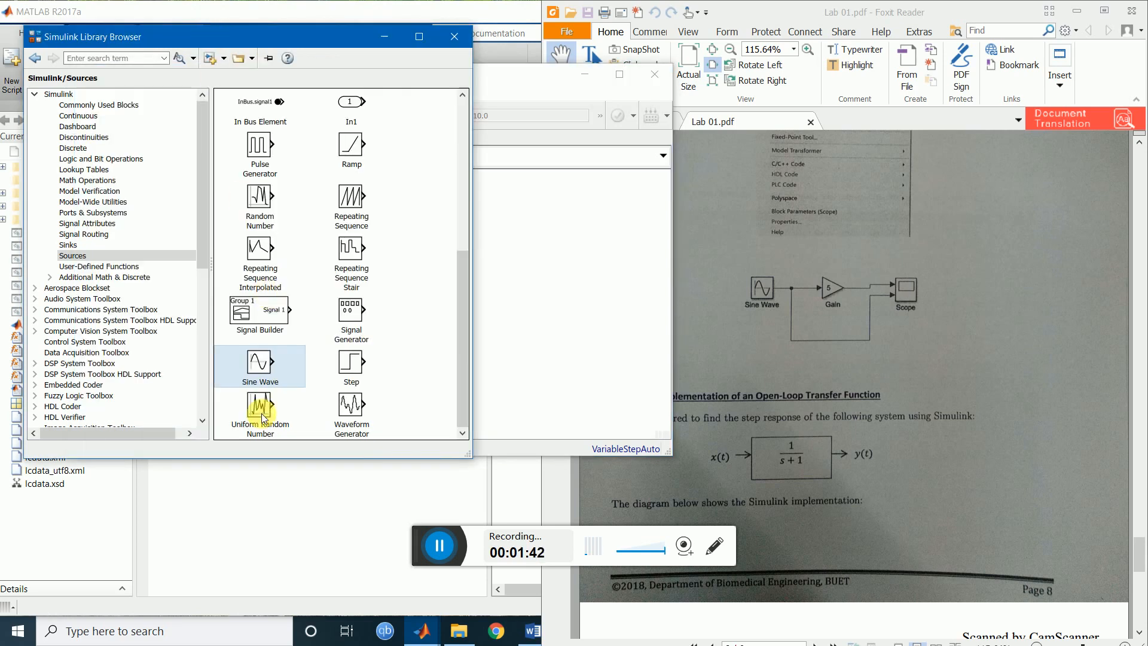
{"action": "right_click", "coordinate": [272, 355]}
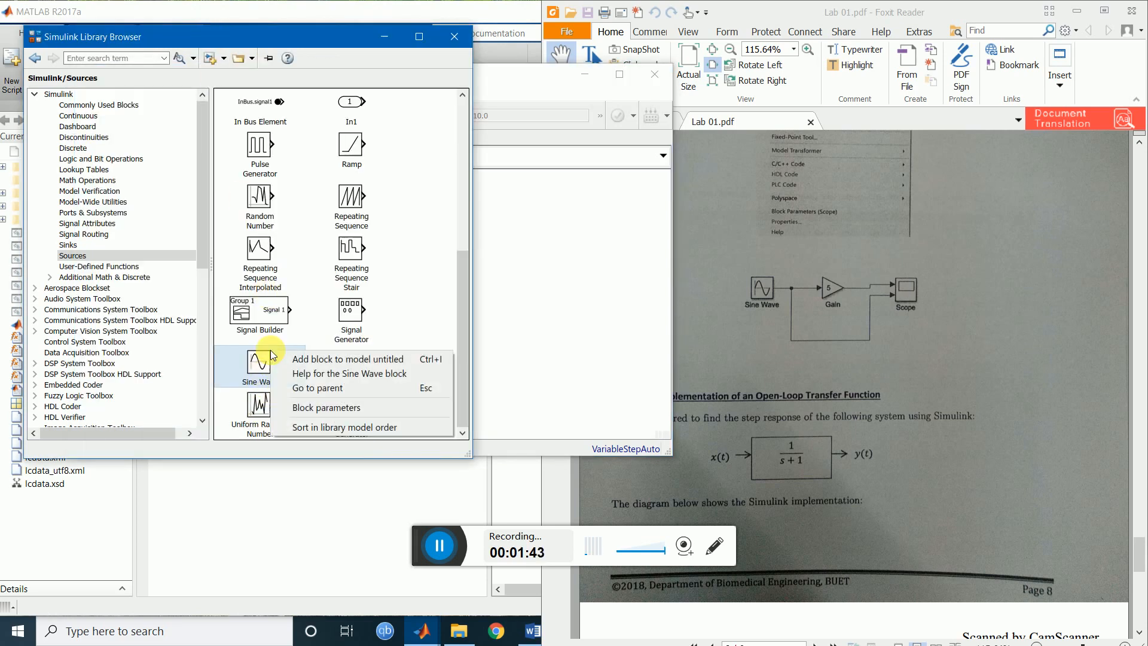
{"action": "left_click", "coordinate": [348, 361]}
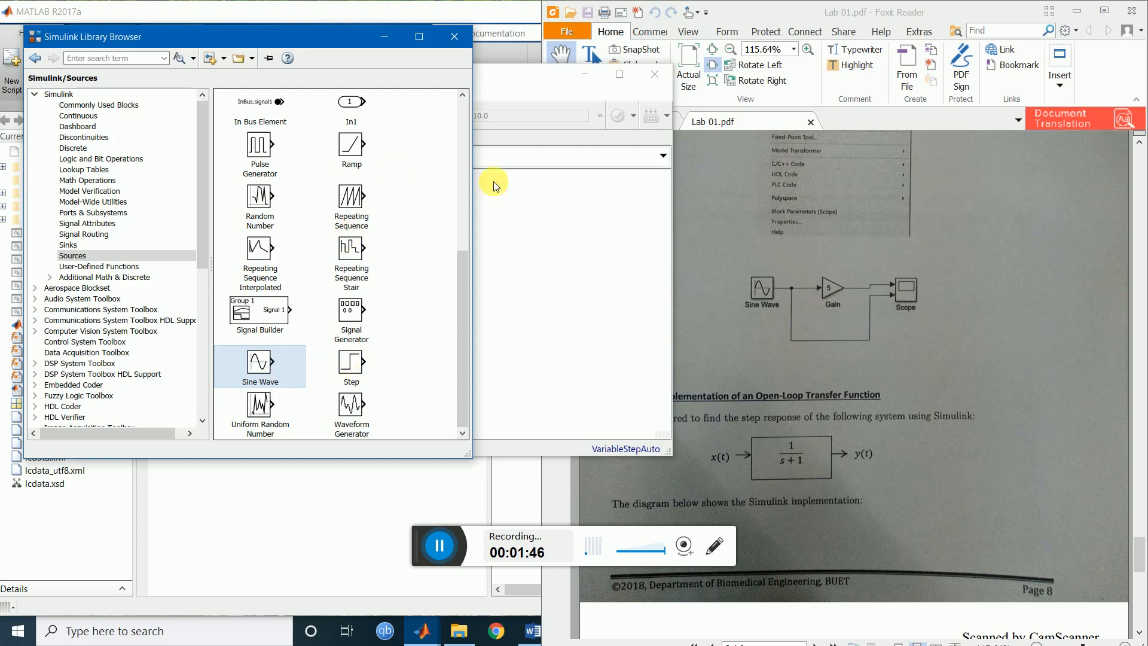
{"action": "left_click", "coordinate": [518, 232]}
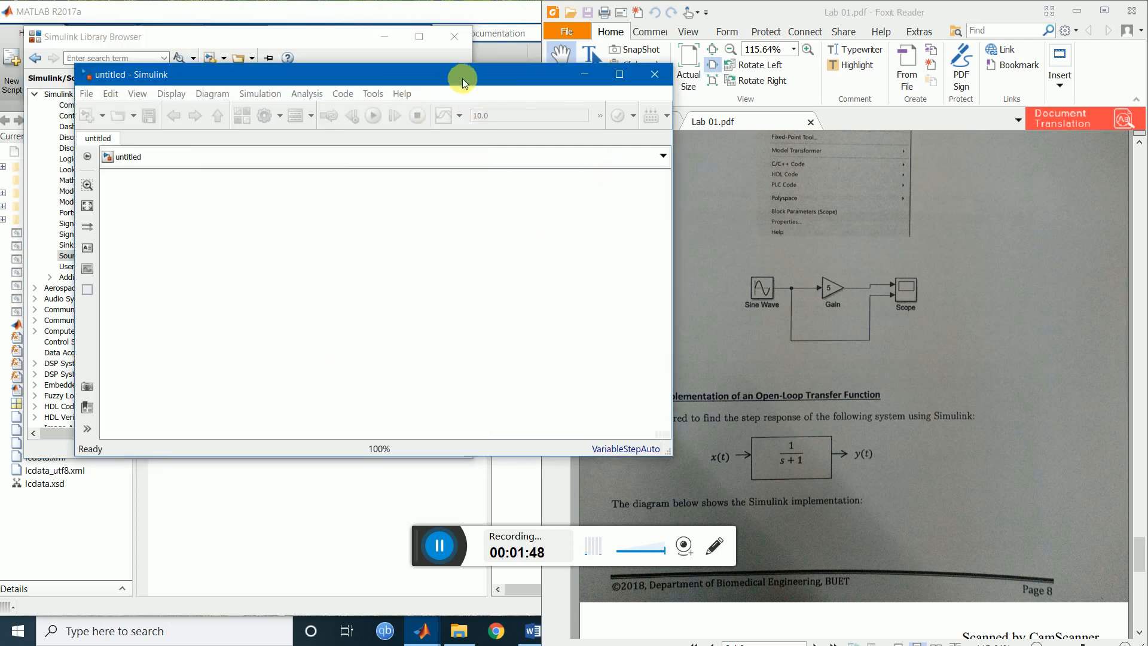
Place the model window beside the Library Browser and add the Sine Wave block to the untitled model
{"action": "left_click_drag", "start_coordinate": [462, 77], "coordinate": [861, 67]}
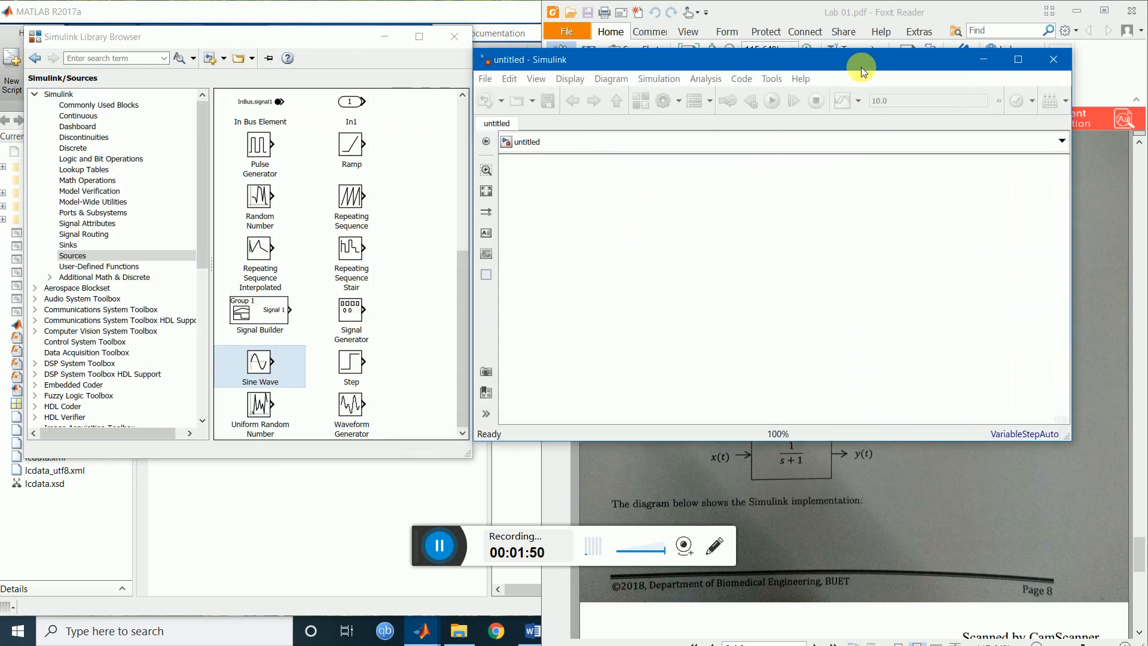
{"action": "left_click", "coordinate": [273, 369]}
{"action": "right_click", "coordinate": [272, 368]}
{"action": "left_click", "coordinate": [279, 374]}
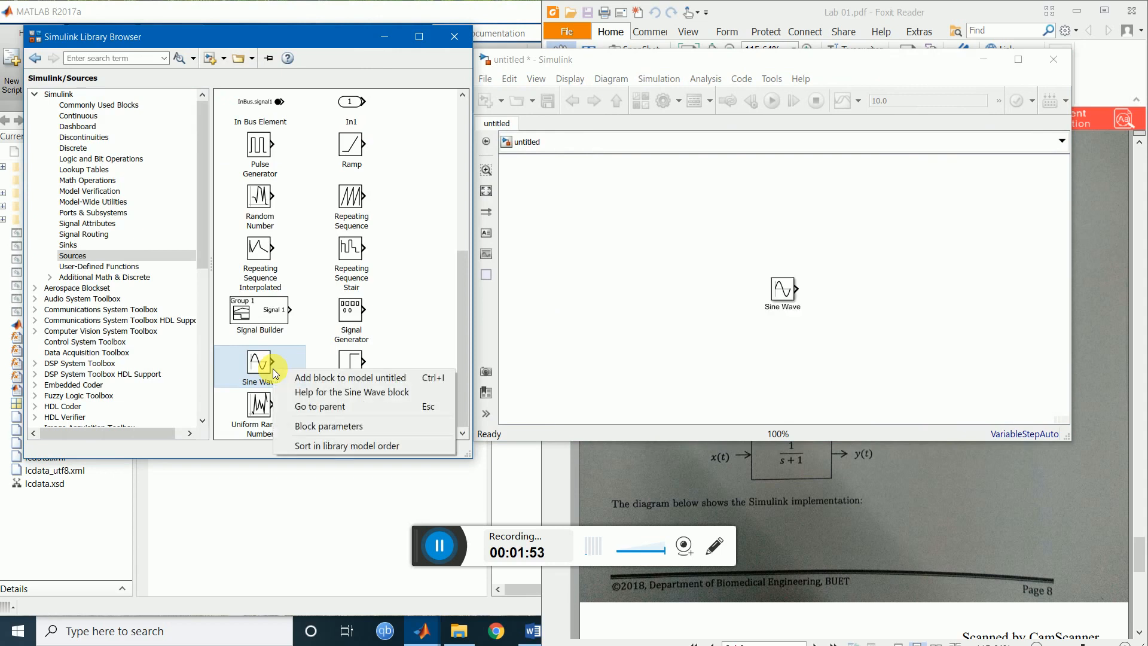
{"action": "left_click", "coordinate": [734, 234]}
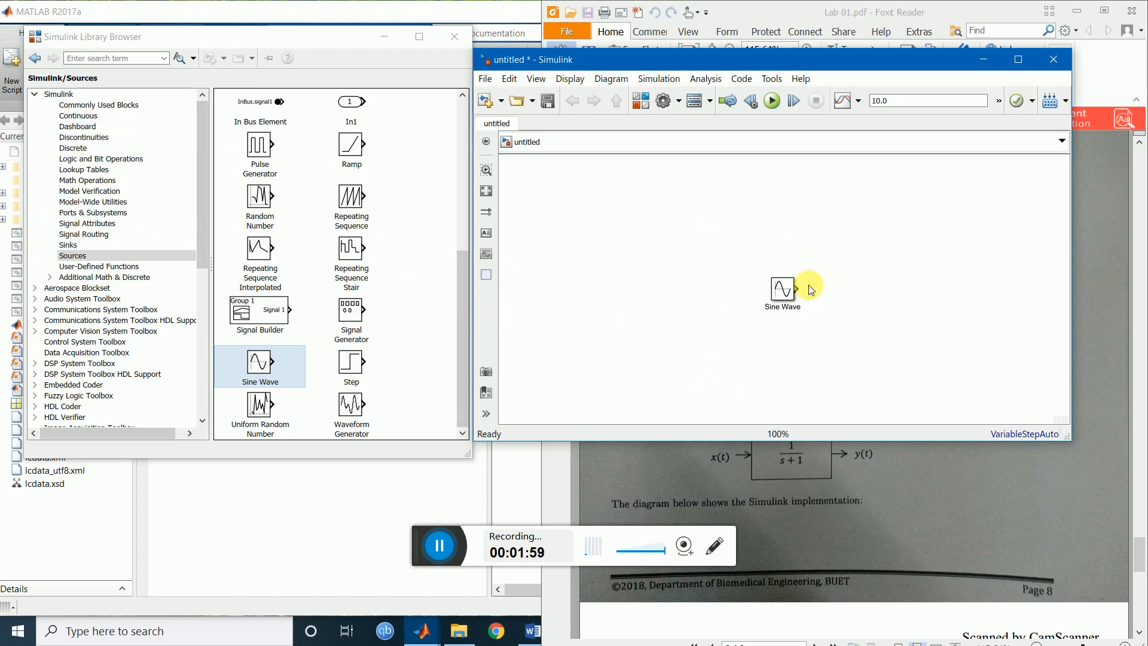
Add a Gain block from Commonly Used Blocks to the model and move it to the right of the Sine Wave block
{"action": "left_click", "coordinate": [96, 110]}
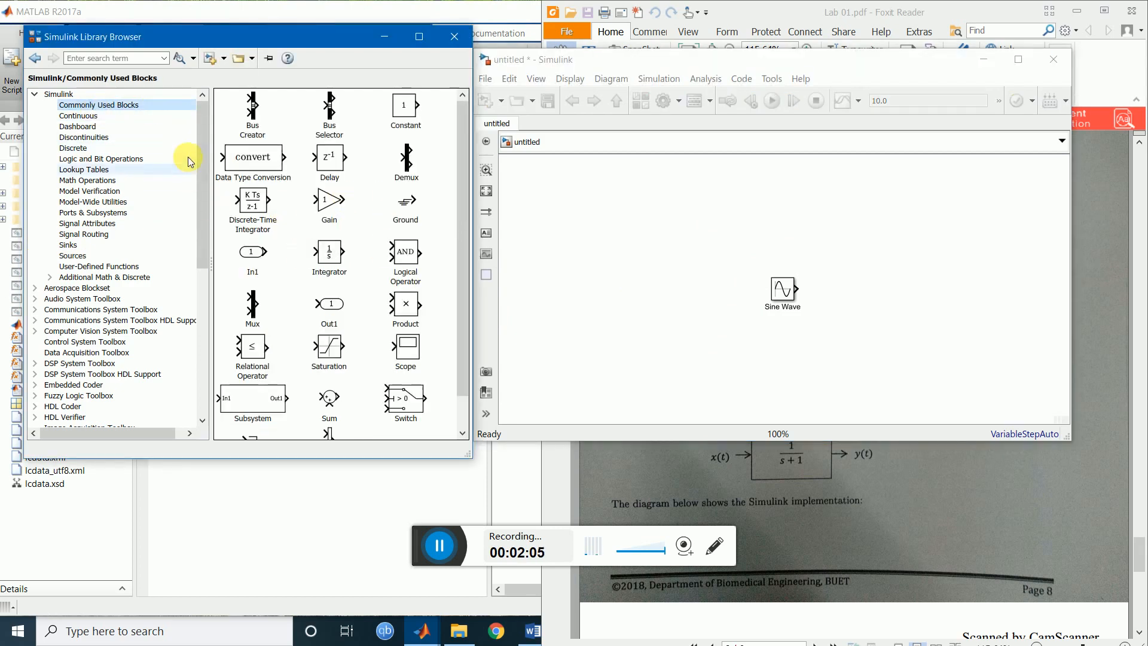
{"action": "left_click", "coordinate": [331, 208]}
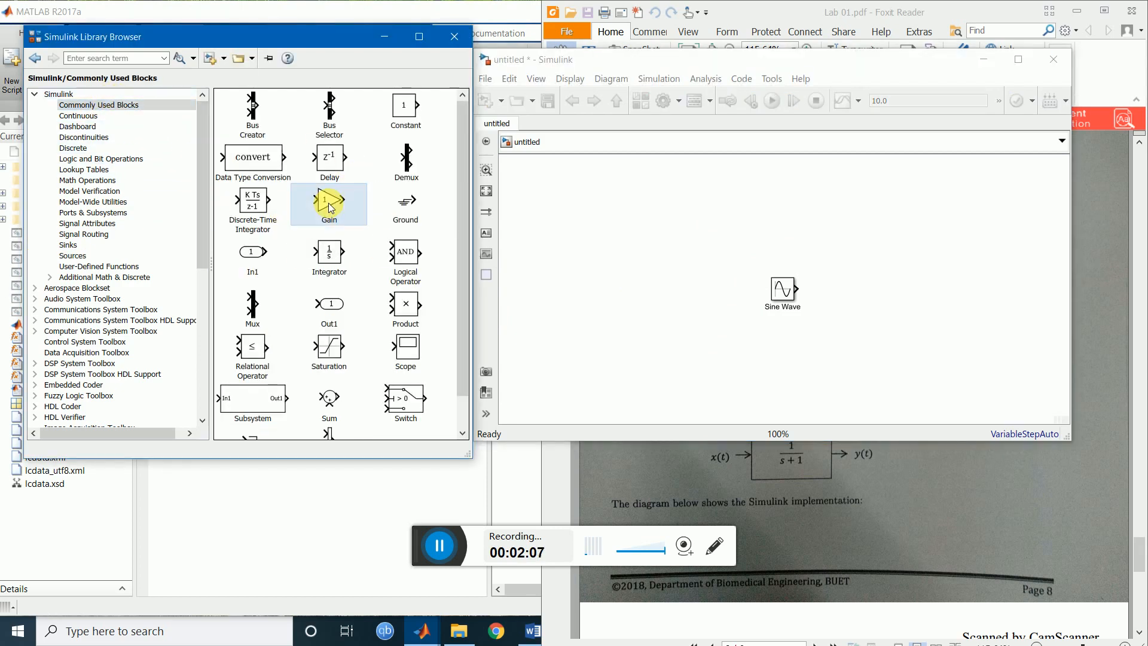
{"action": "right_click", "coordinate": [331, 207]}
{"action": "left_click", "coordinate": [357, 213]}
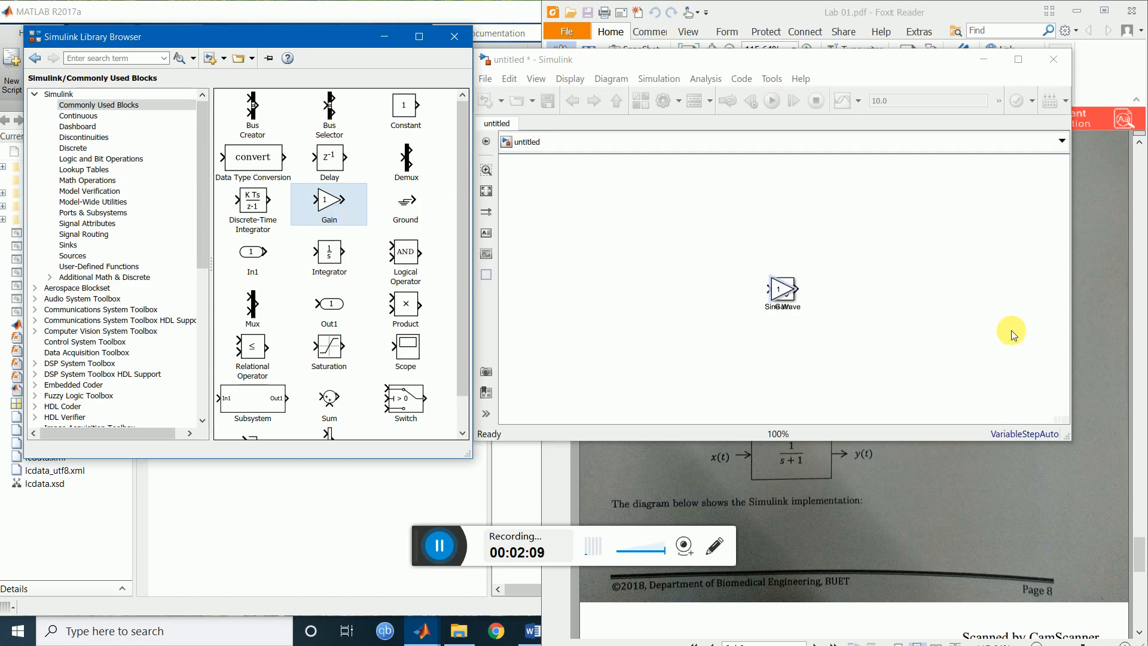
{"action": "left_click_drag", "start_coordinate": [781, 290], "coordinate": [852, 289]}
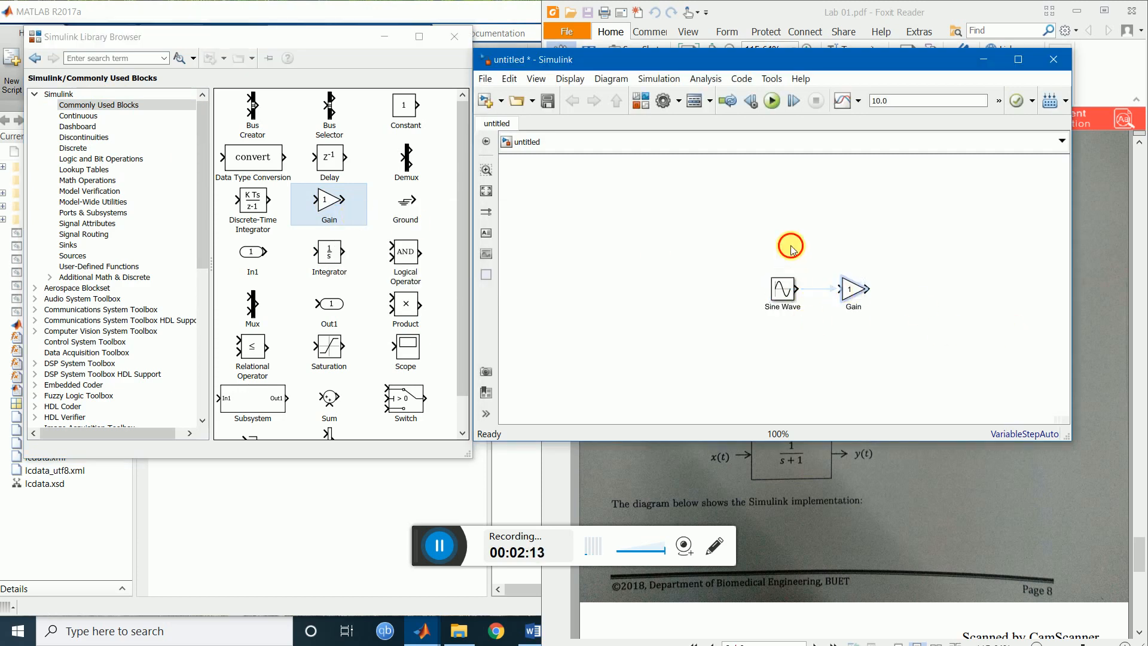
Shift the Sine Wave and Gain blocks left on the canvas, leaving a wider gap between them
{"action": "left_click_drag", "start_coordinate": [773, 297], "coordinate": [662, 296]}
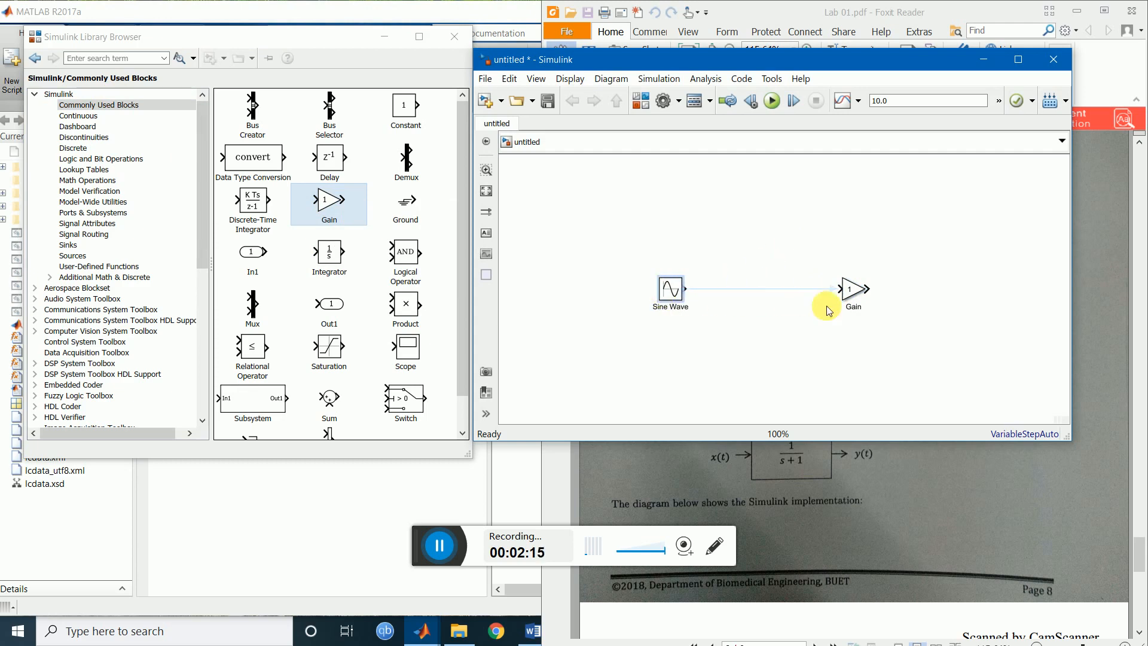
{"action": "left_click_drag", "start_coordinate": [855, 292], "coordinate": [782, 293]}
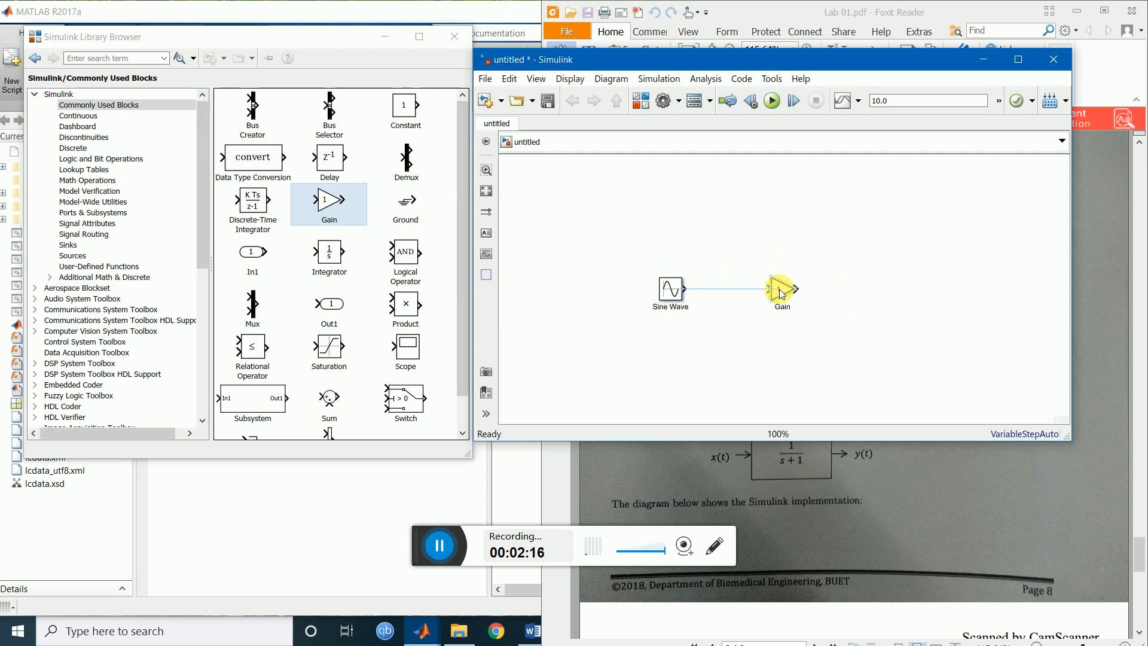
{"action": "left_click", "coordinate": [740, 246]}
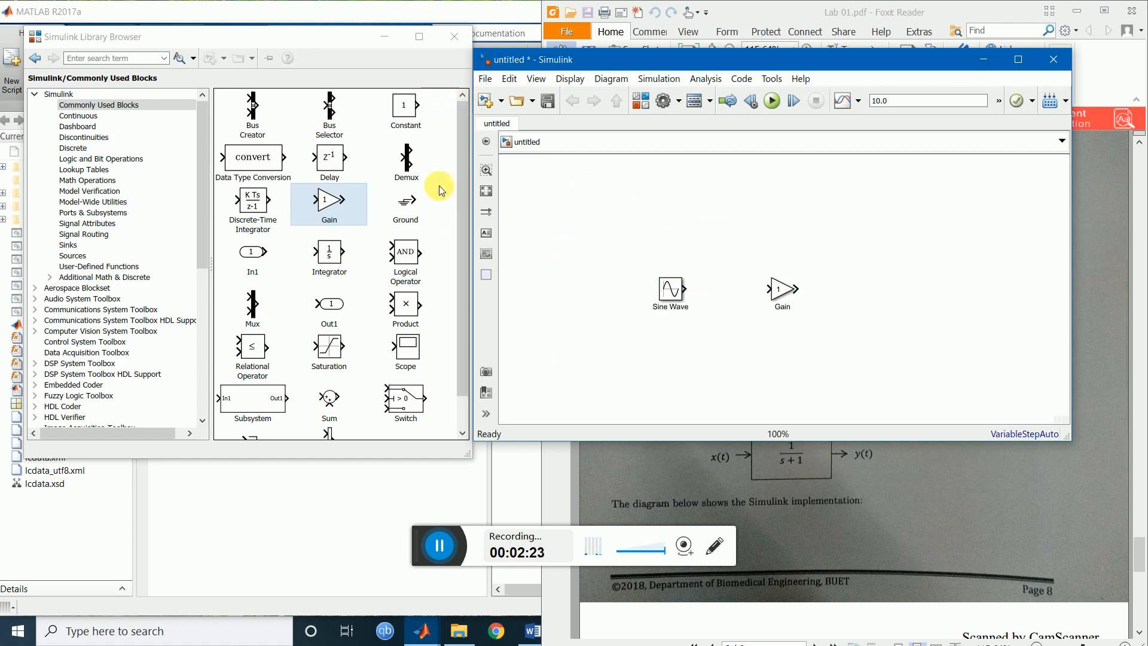
Add a Scope block from the Sinks library to the model and place it to the right of the Gain block
{"action": "left_click", "coordinate": [72, 256]}
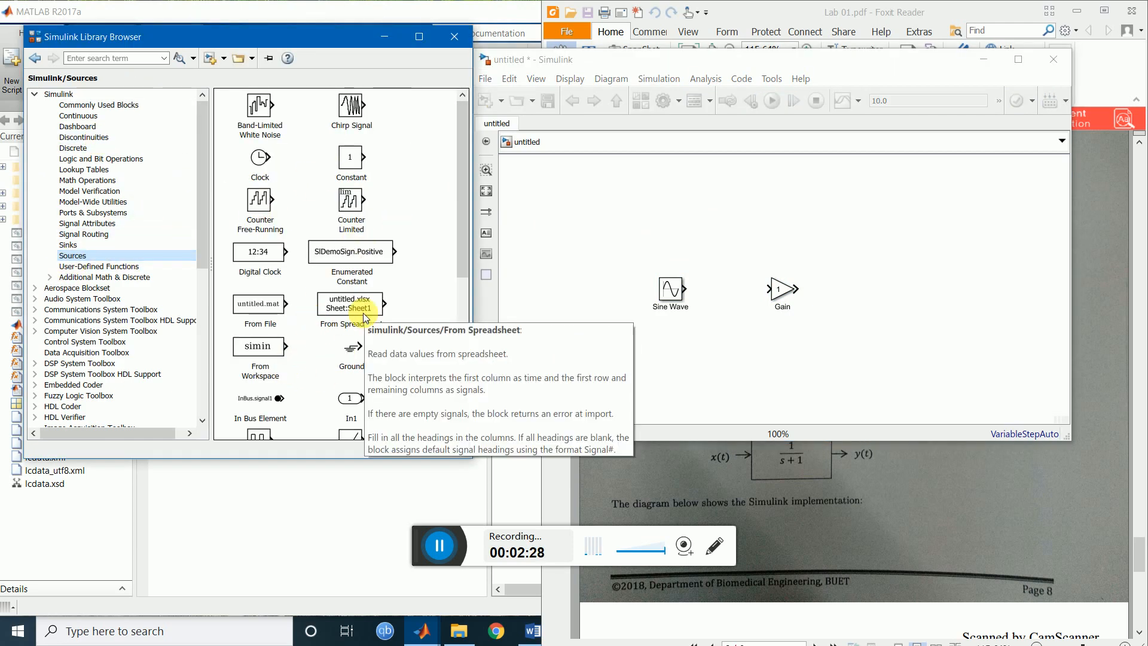
{"action": "scroll", "coordinate": [422, 246], "scroll_direction": "down", "scroll_amount": 3}
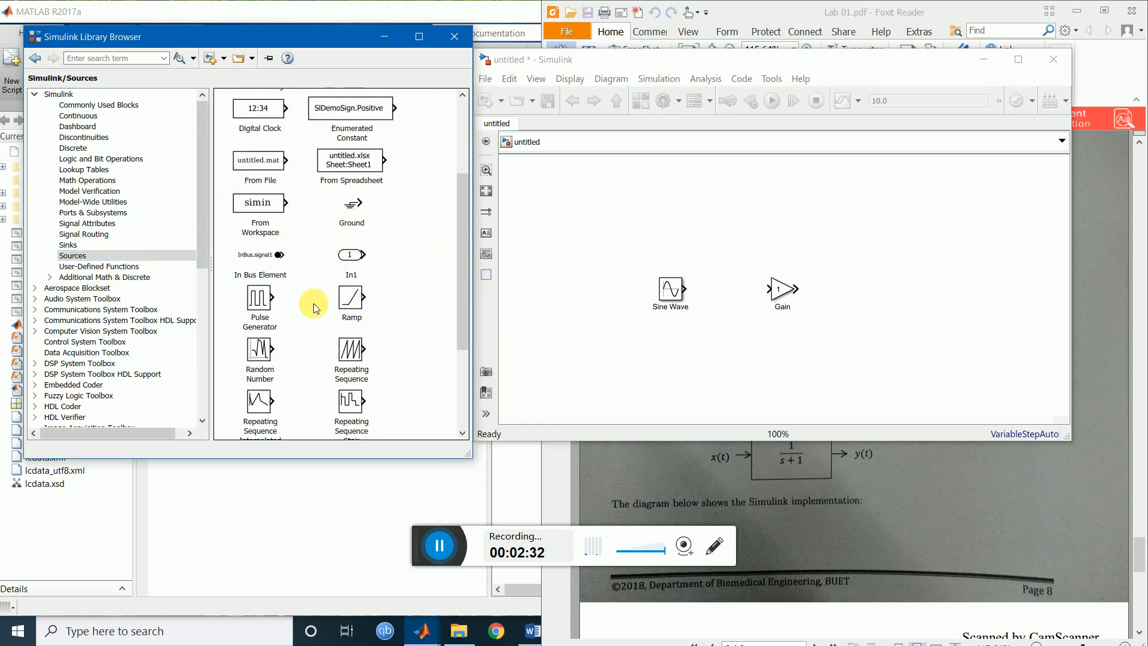
{"action": "scroll", "coordinate": [282, 310], "scroll_direction": "down", "scroll_amount": 3}
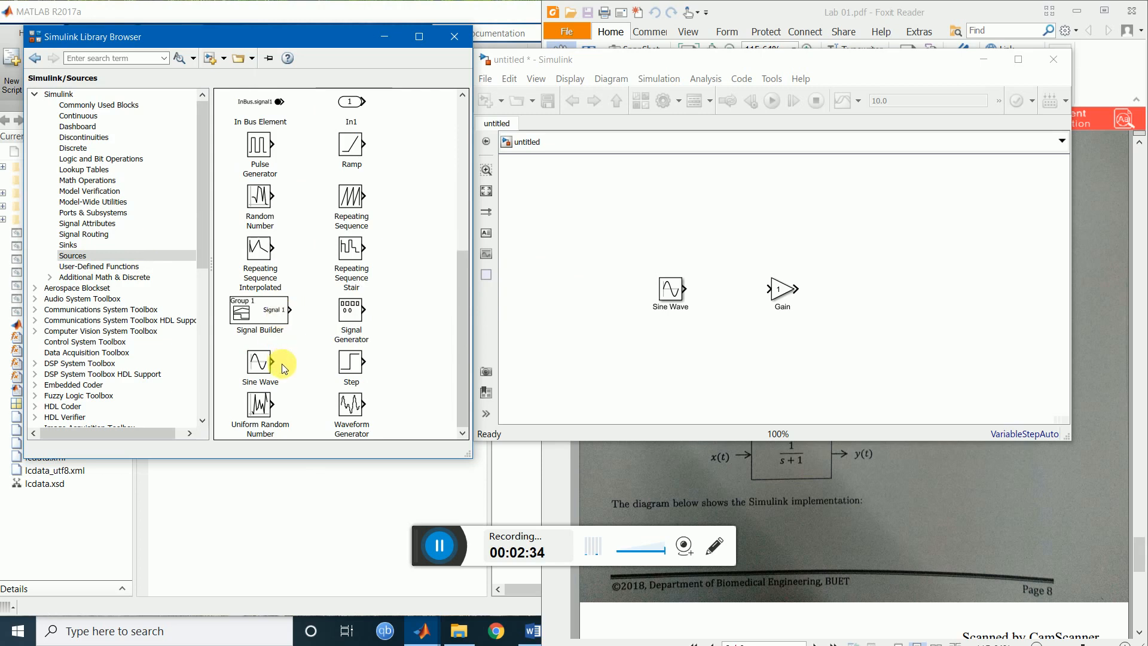
{"action": "scroll", "coordinate": [283, 370], "scroll_direction": "up", "scroll_amount": 1}
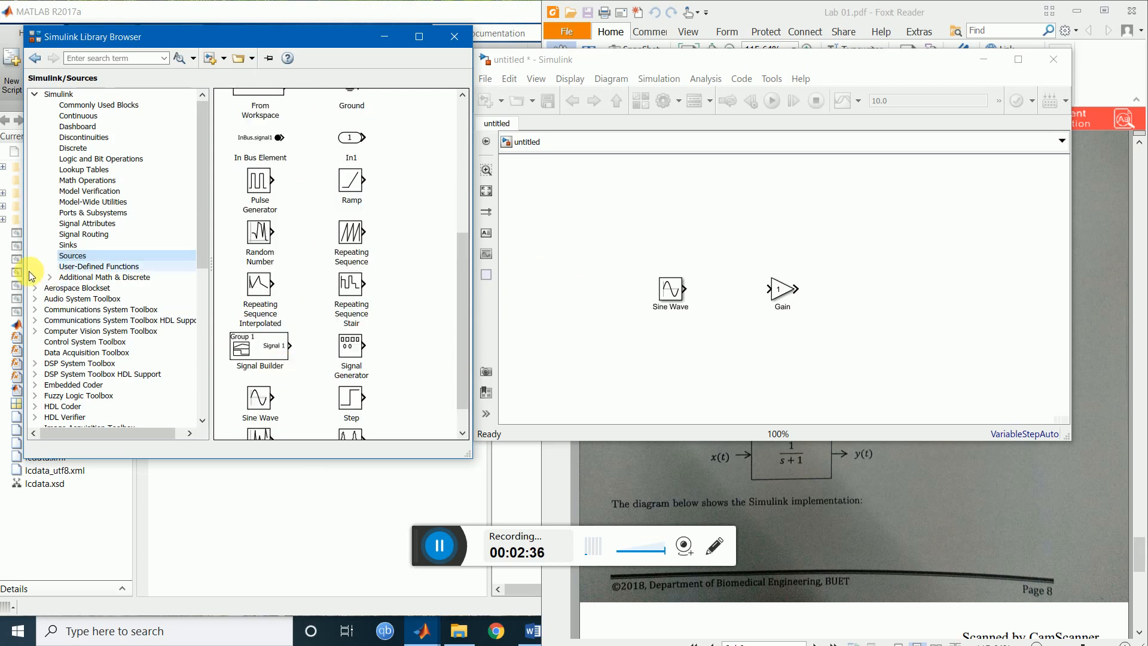
{"action": "left_click", "coordinate": [94, 244]}
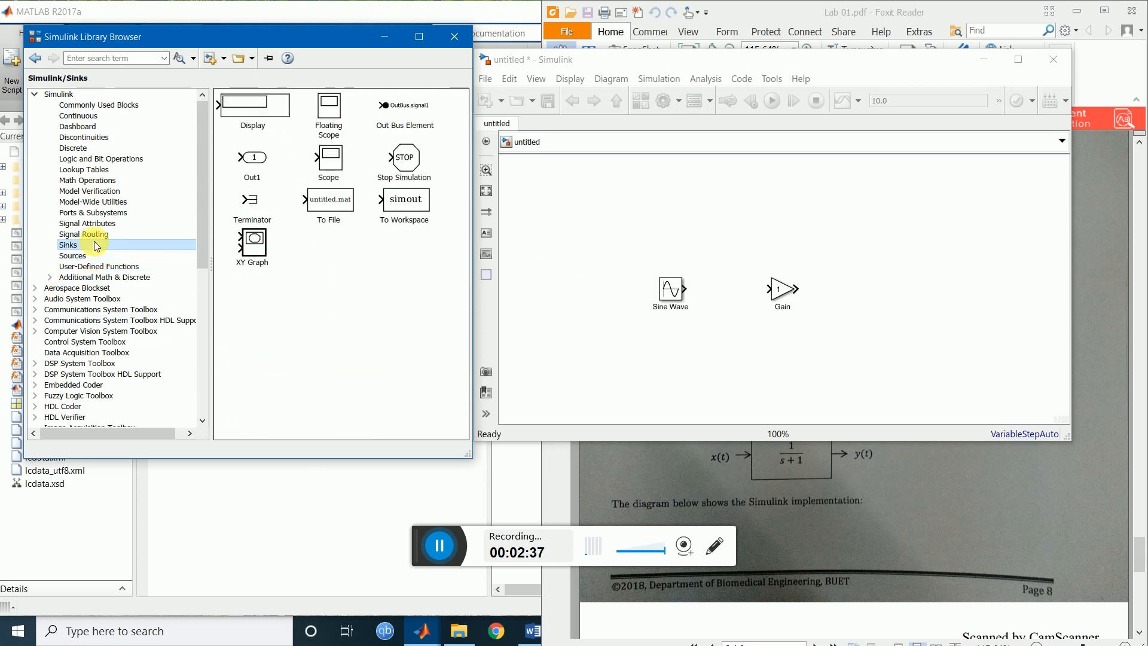
{"action": "left_click", "coordinate": [322, 161]}
{"action": "right_click", "coordinate": [322, 162]}
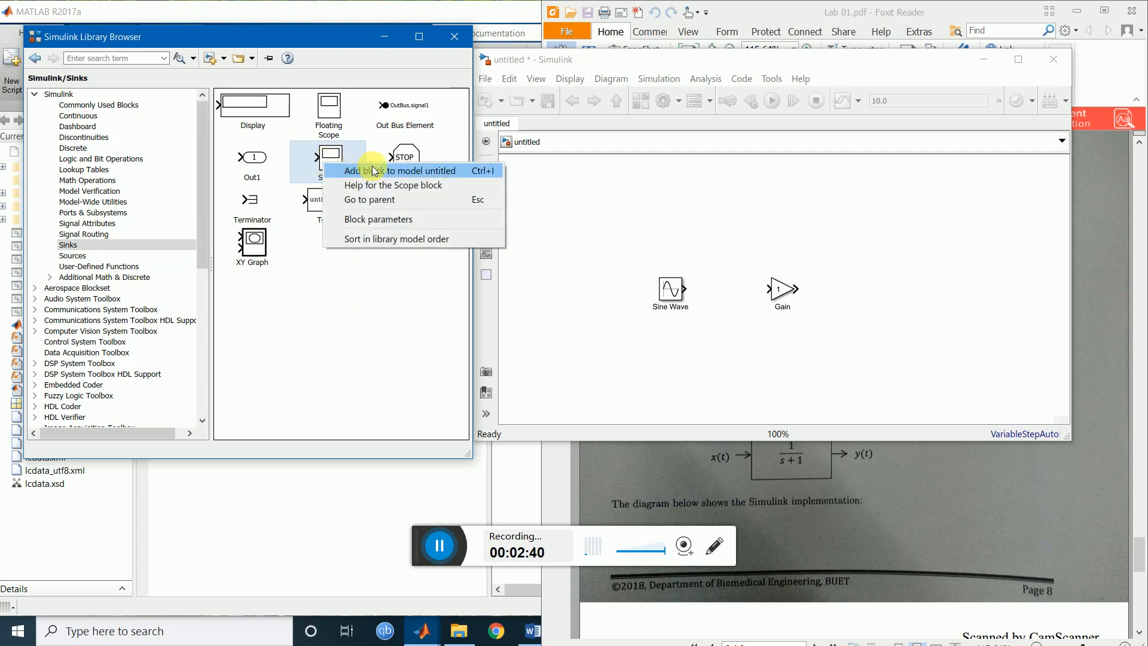
{"action": "left_click", "coordinate": [381, 171]}
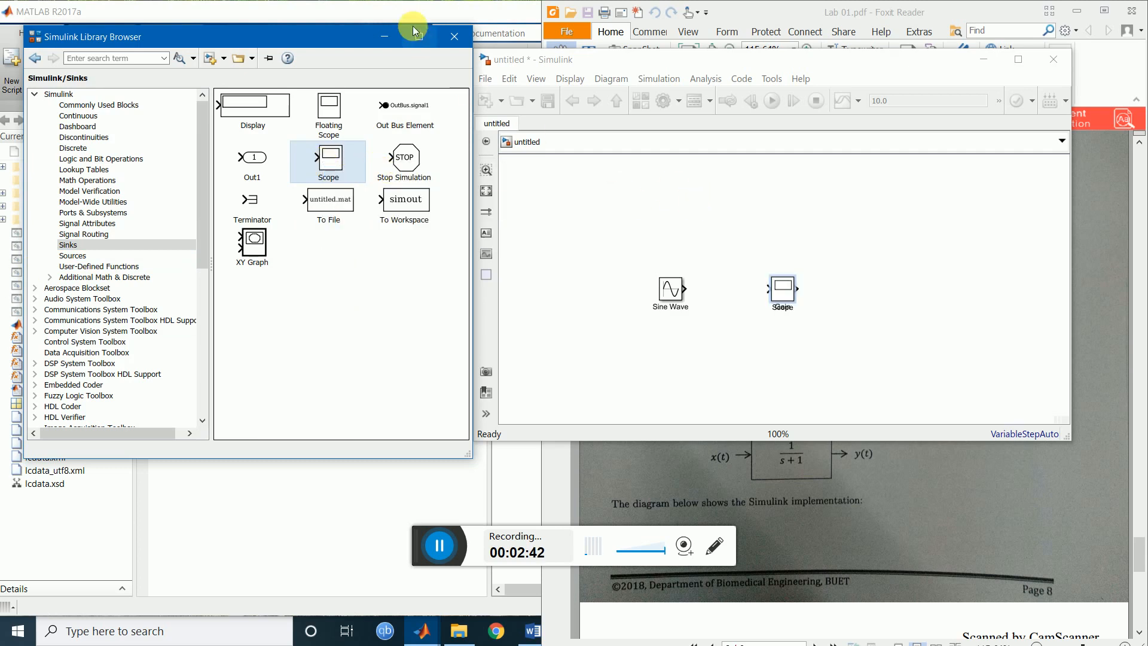
{"action": "left_click_drag", "start_coordinate": [791, 292], "coordinate": [927, 293]}
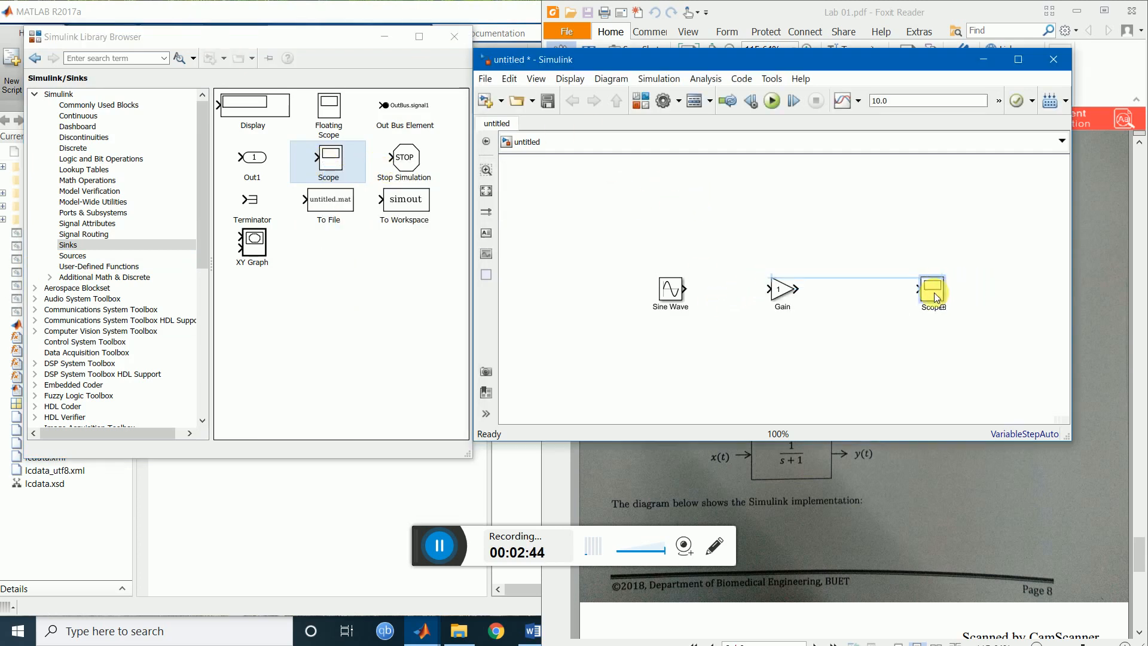
{"action": "left_click", "coordinate": [777, 247]}
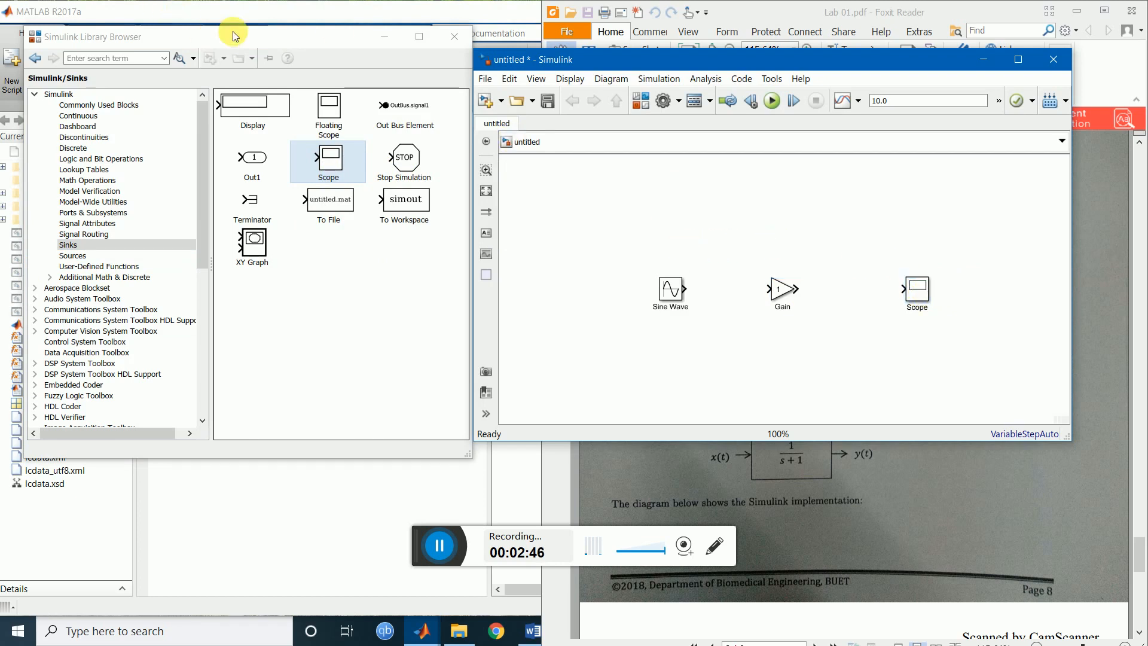
Close the Simulink Library Browser and bring the untitled model window to the front
{"action": "left_click", "coordinate": [455, 36]}
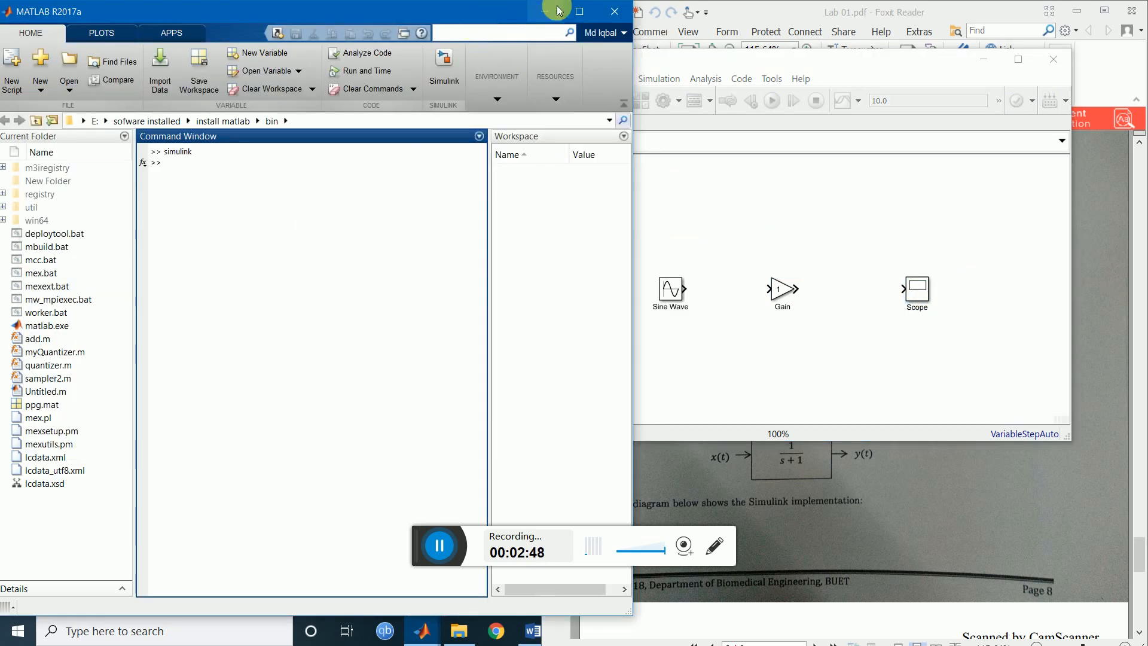
{"action": "left_click", "coordinate": [794, 242]}
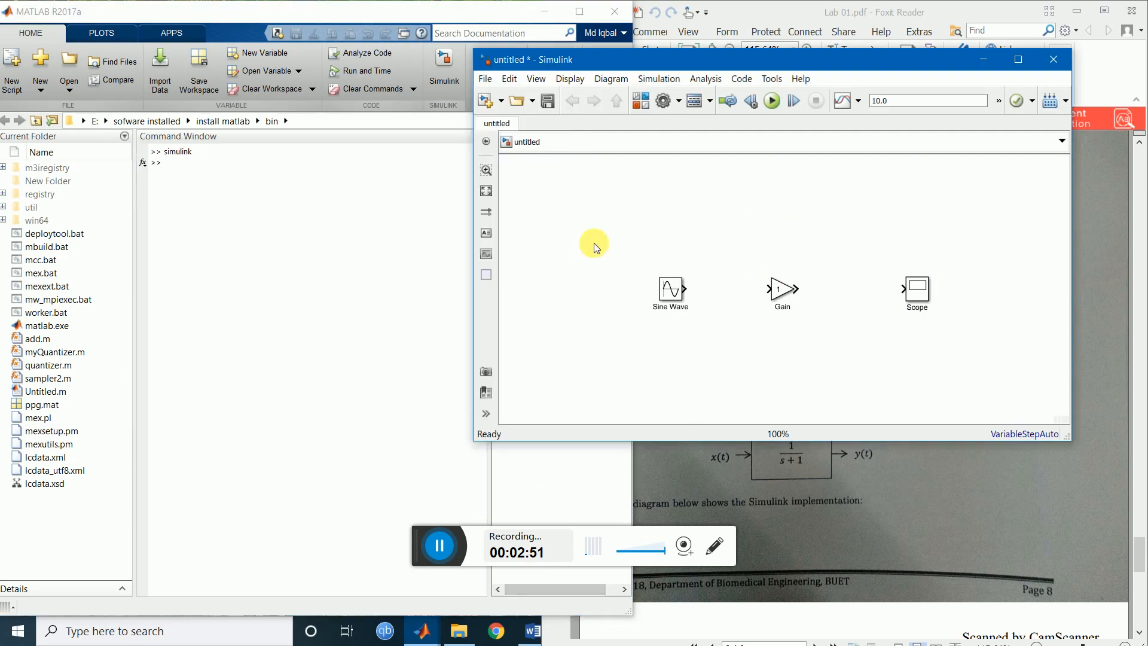
{"action": "mouse_move", "coordinate": [442, 628]}
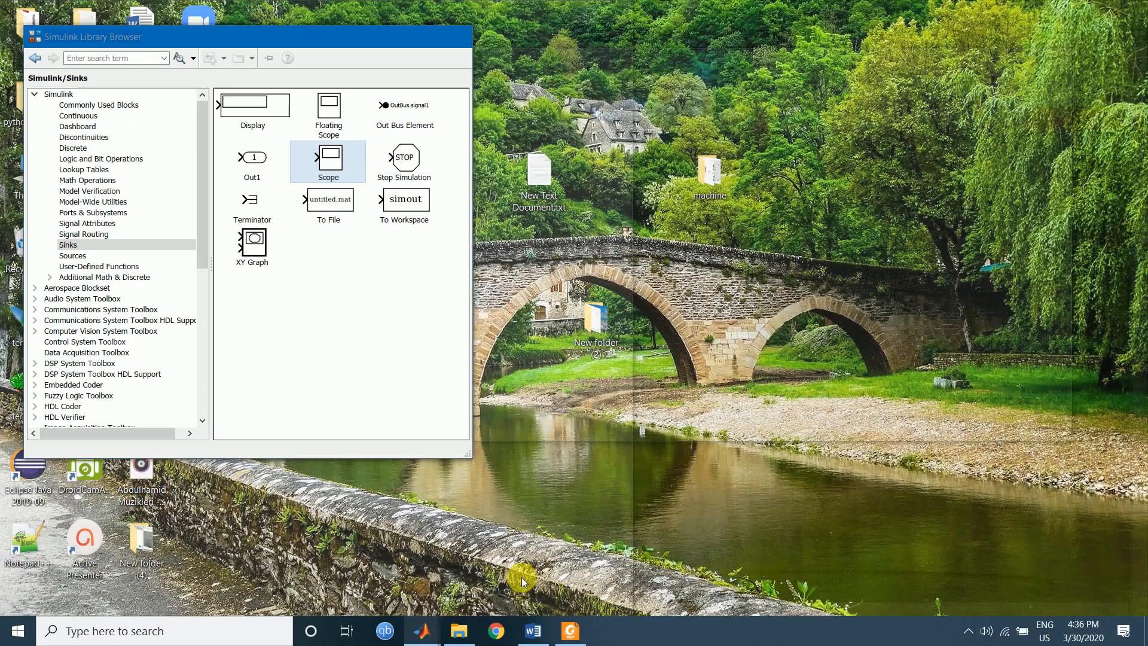
{"action": "left_click", "coordinate": [520, 578]}
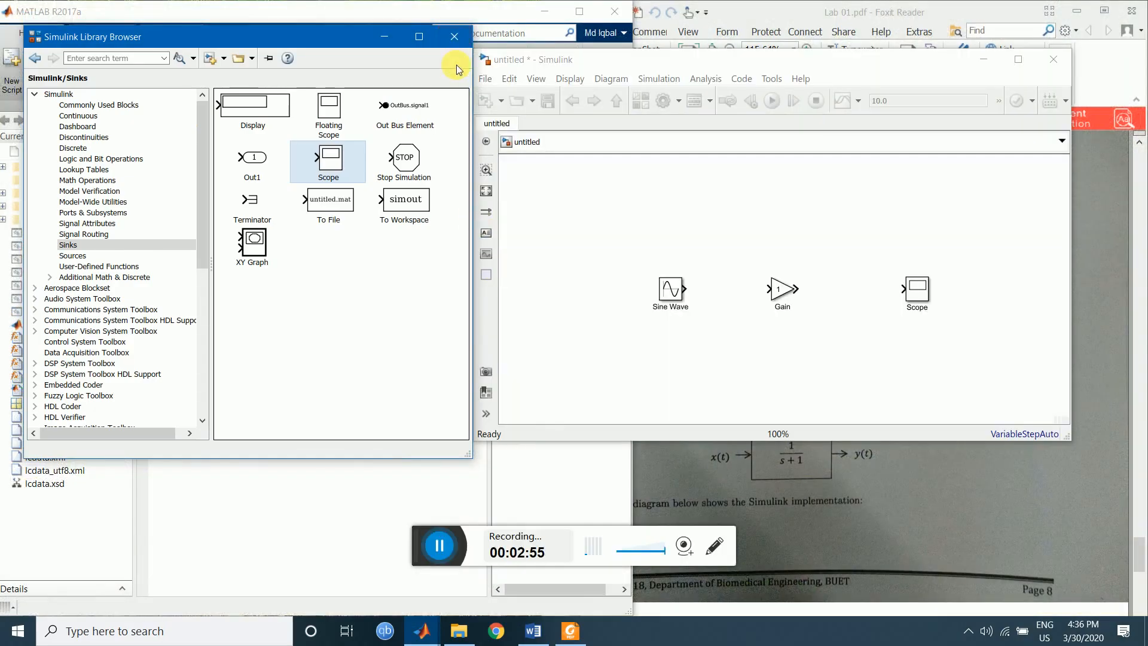
{"action": "left_click", "coordinate": [454, 37]}
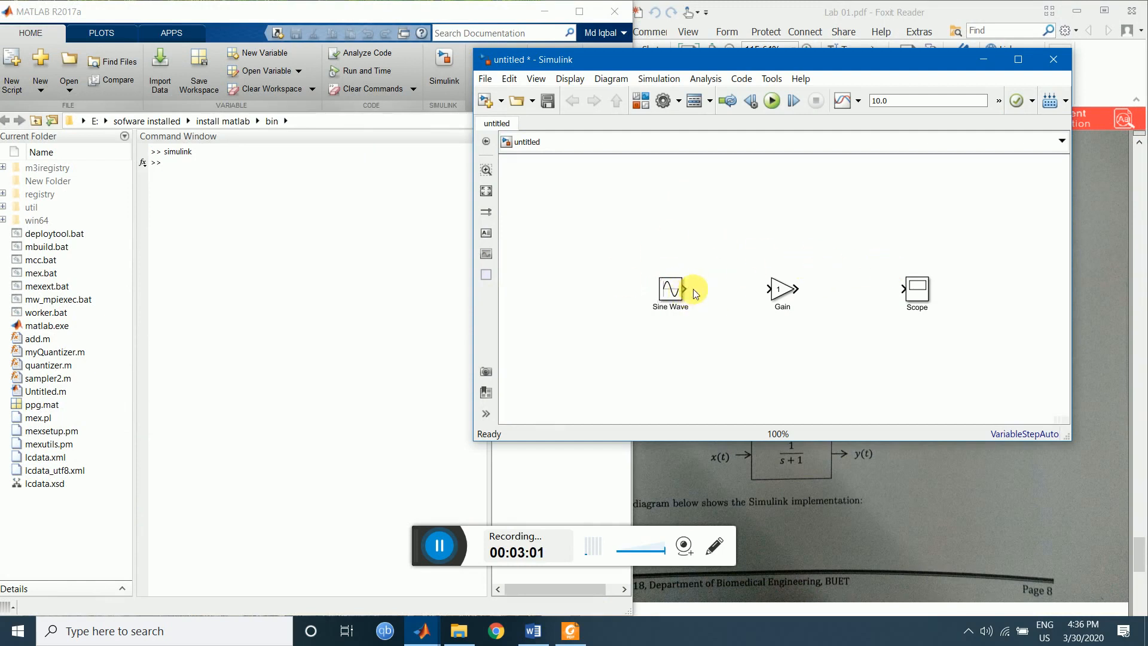
{"action": "left_click_drag", "start_coordinate": [685, 289], "coordinate": [765, 286]}
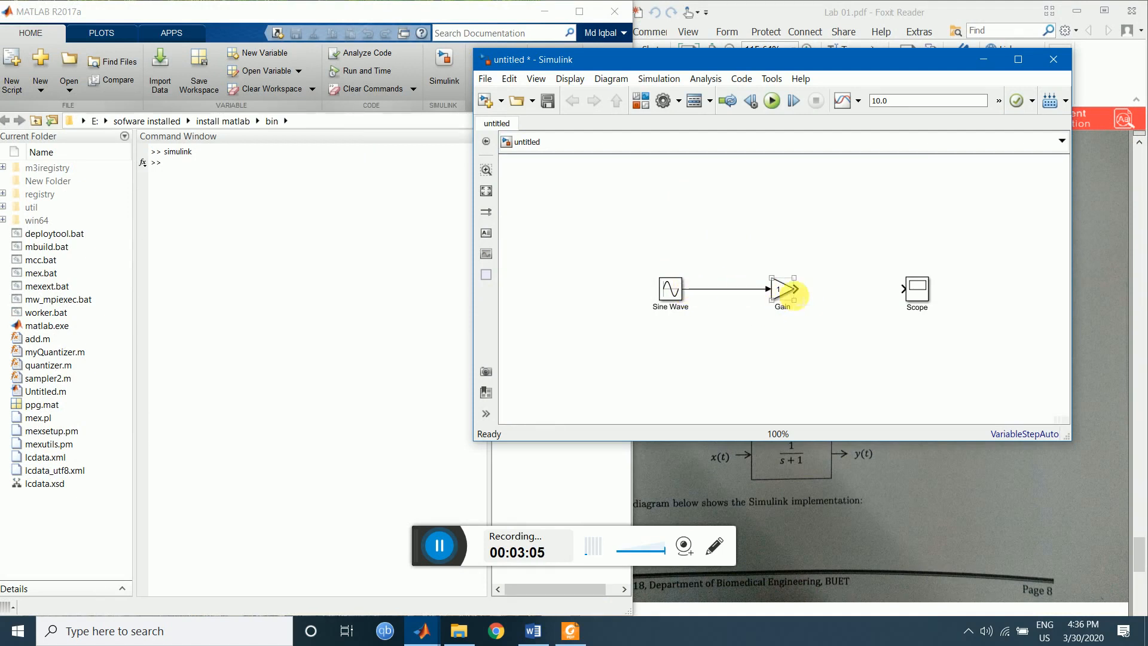
{"action": "left_click", "coordinate": [723, 288]}
{"action": "key", "text": "Delete"}
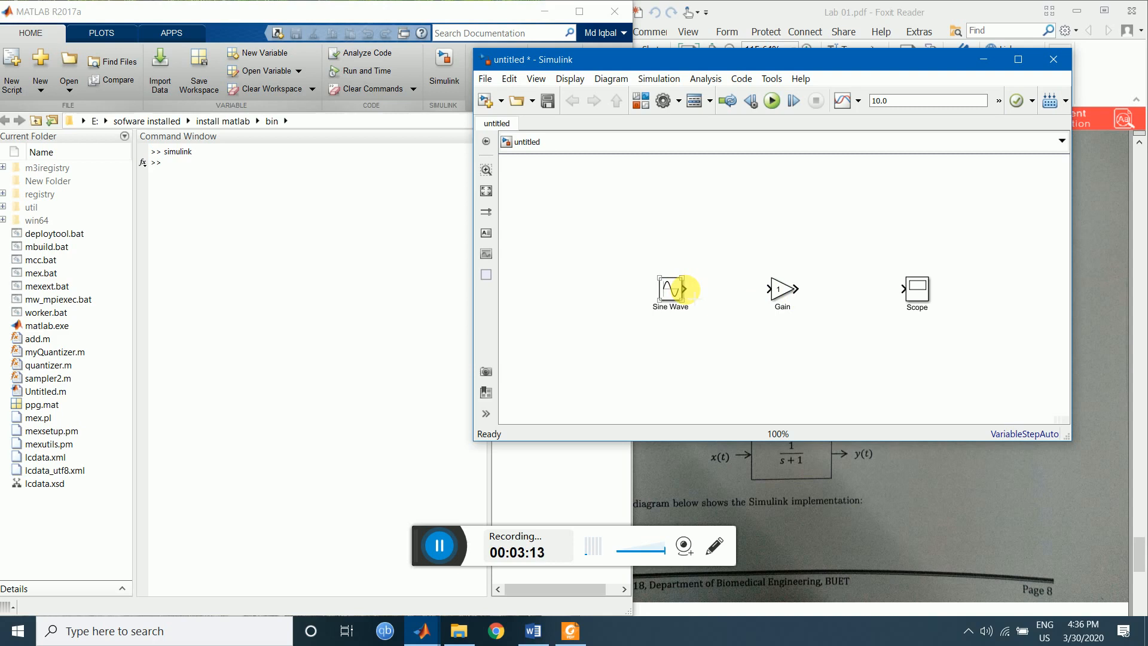
Connect the Sine Wave output to the Gain input and the Gain output to the Scope input
{"action": "left_click_drag", "start_coordinate": [683, 289], "coordinate": [751, 289]}
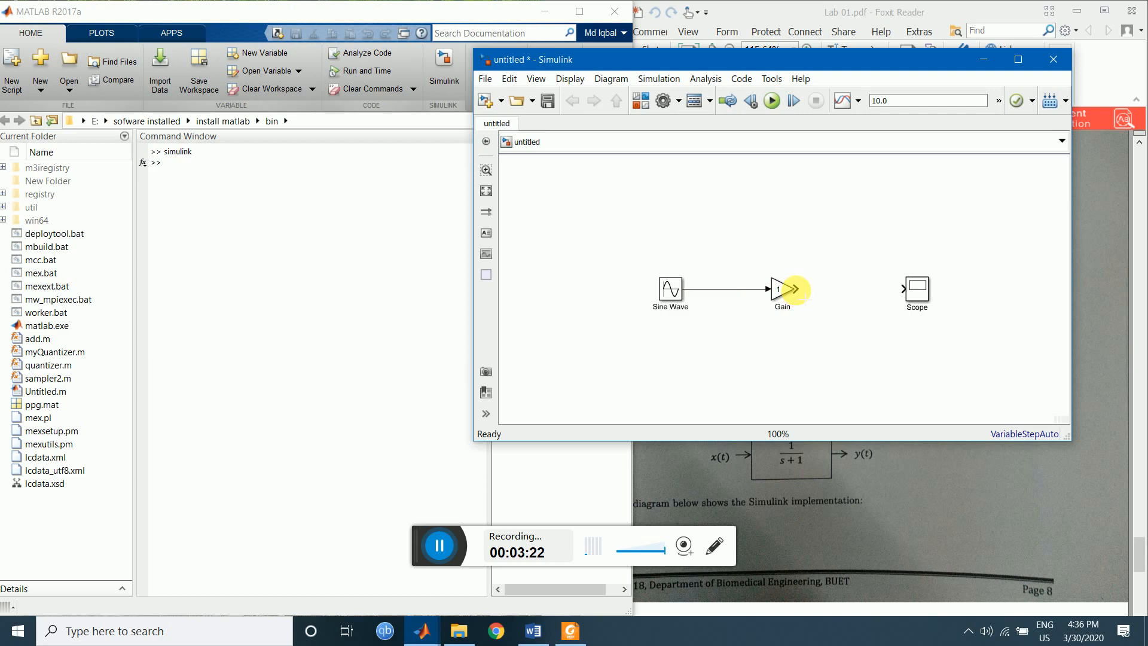
{"action": "left_click_drag", "start_coordinate": [796, 289], "coordinate": [917, 287]}
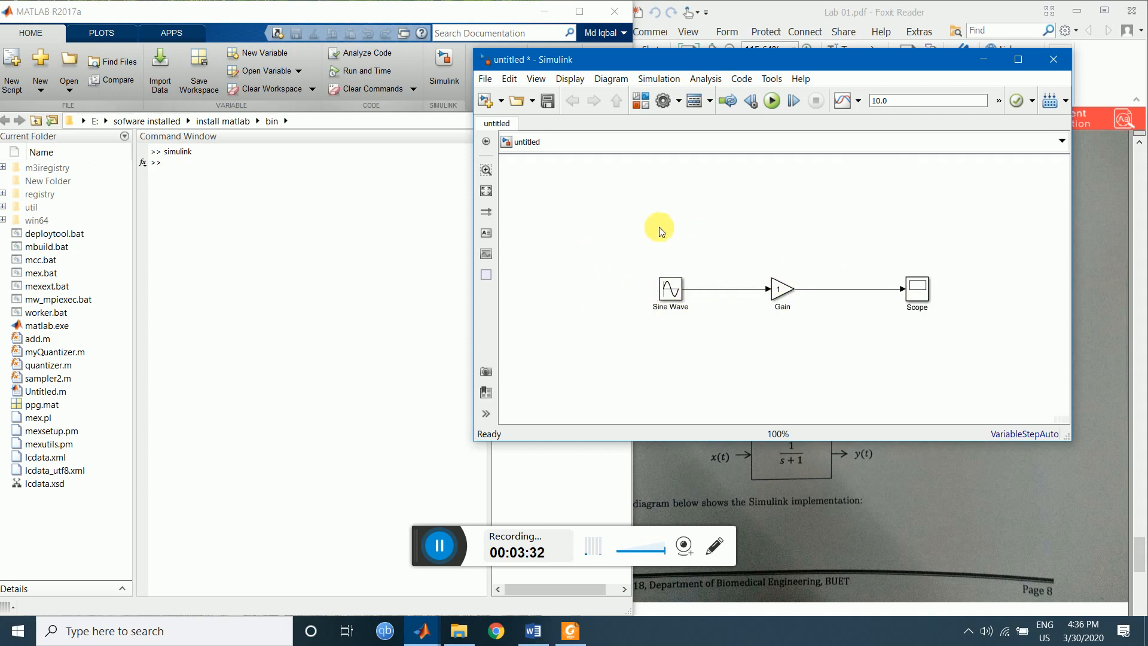
Set the Sine Wave block's amplitude to 5 and apply the parameters
{"action": "left_click", "coordinate": [667, 296]}
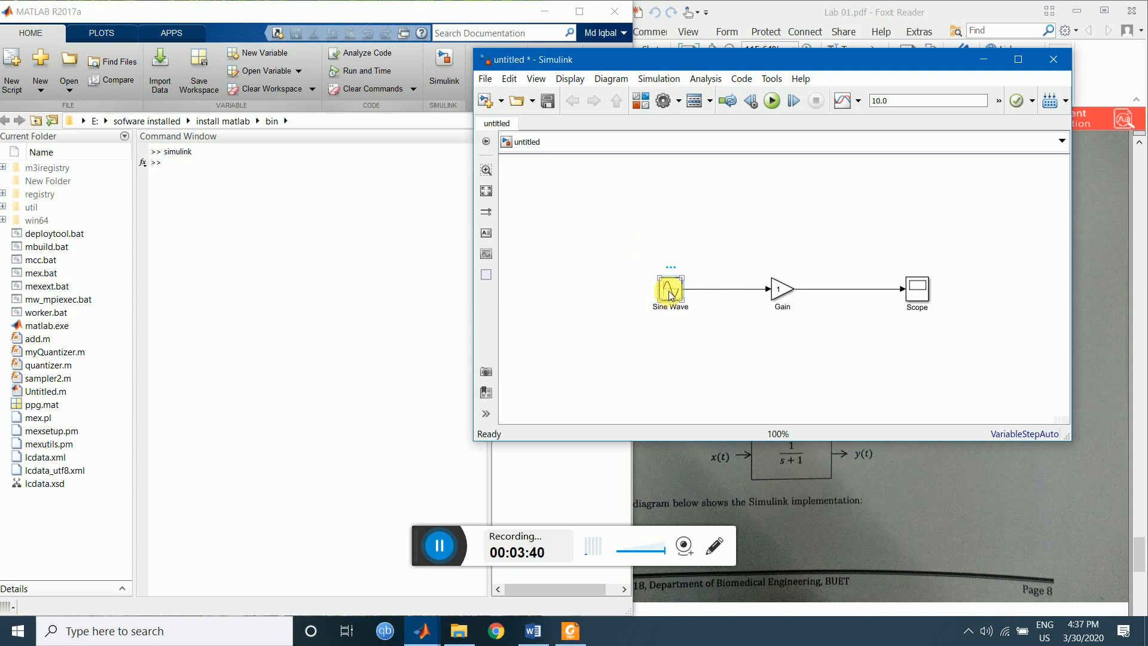
{"action": "double_click", "coordinate": [669, 294]}
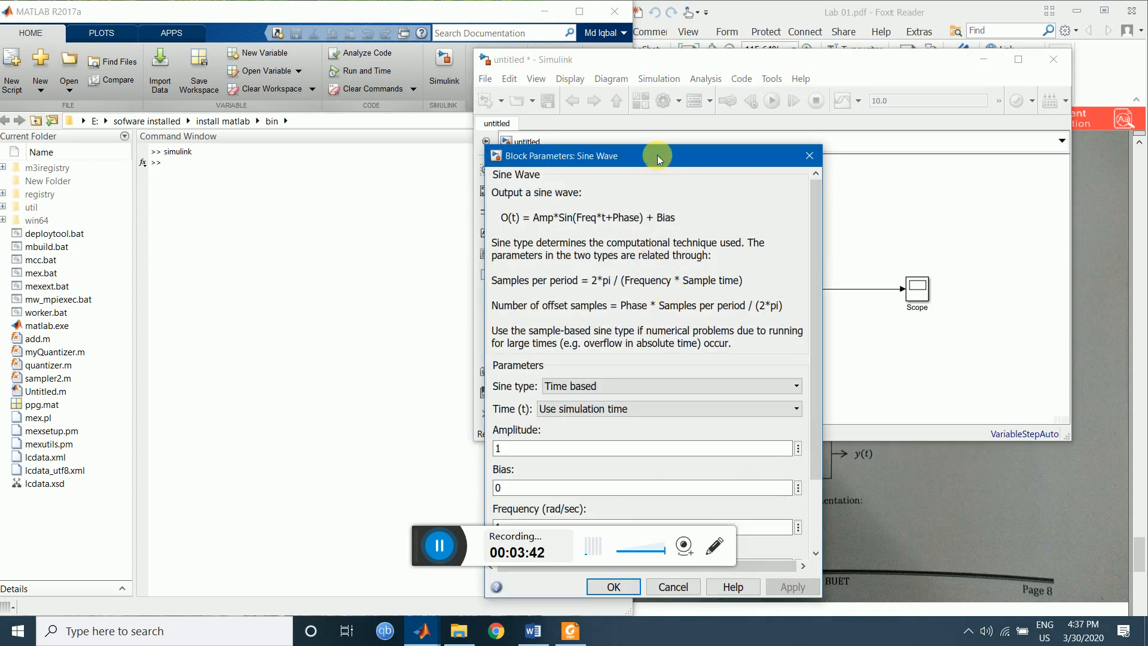
{"action": "left_click_drag", "start_coordinate": [658, 155], "coordinate": [658, 83]}
{"action": "left_click", "coordinate": [512, 378]}
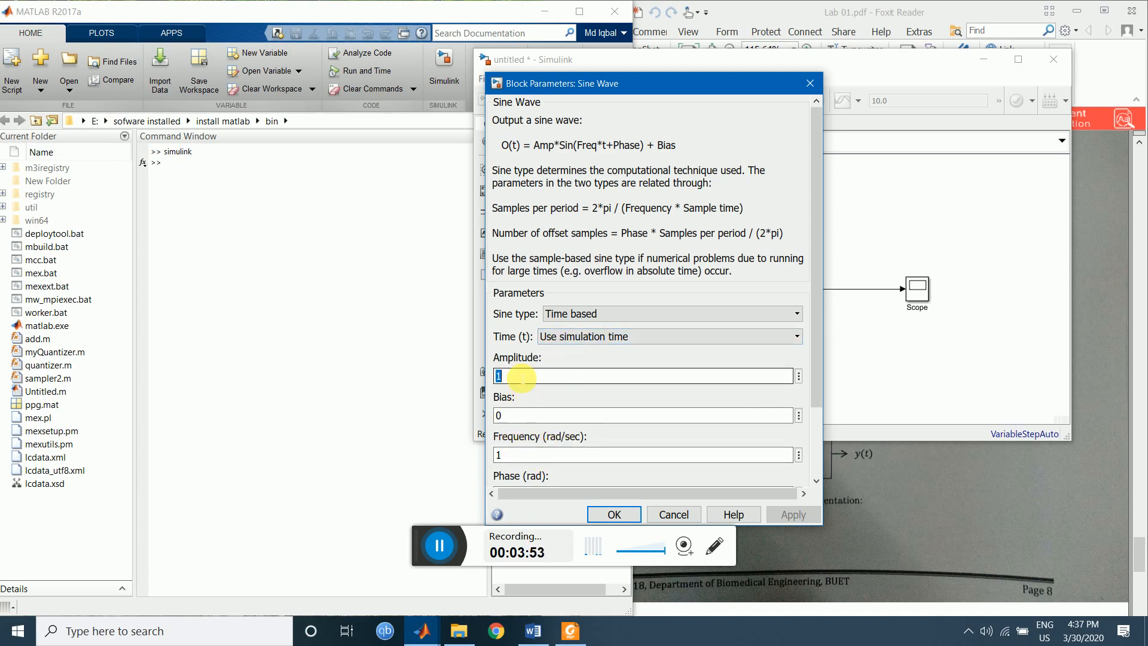
{"action": "key", "text": "BackSpace"}
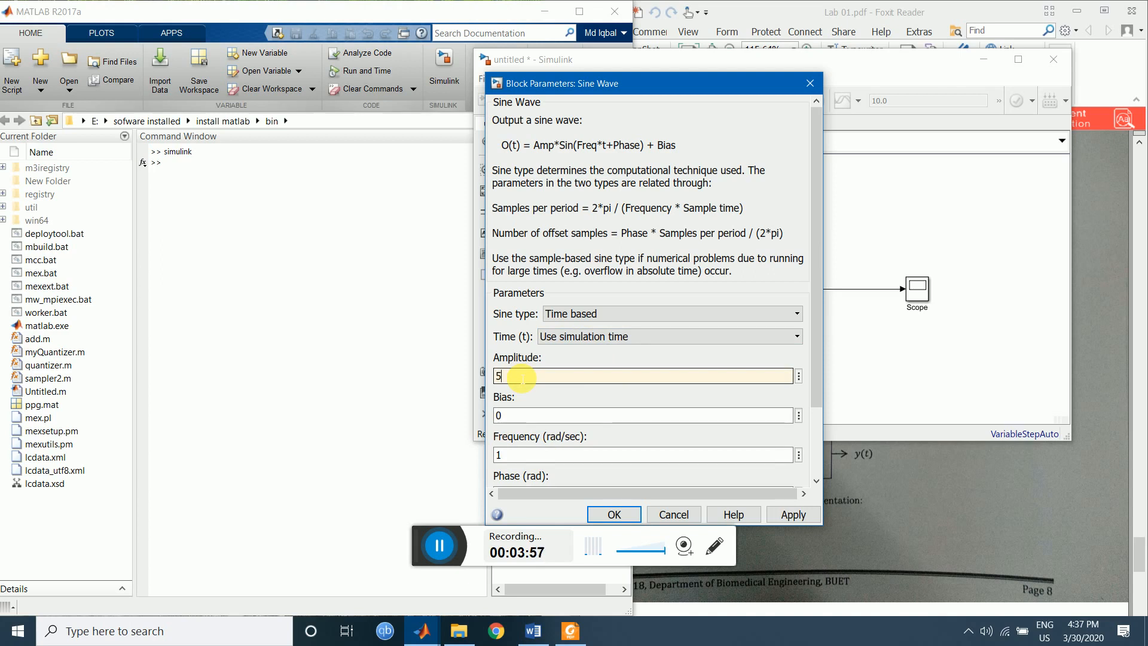
{"action": "left_click", "coordinate": [601, 515]}
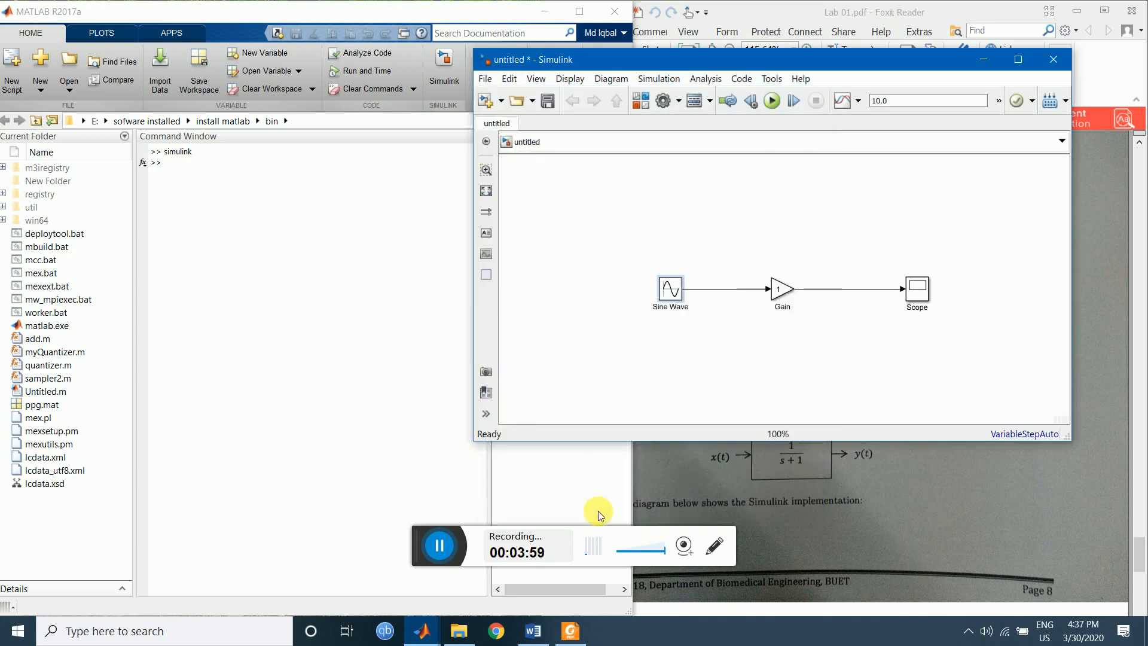
Set the Gain block's gain to 10 and apply the parameters
{"action": "left_click", "coordinate": [787, 290]}
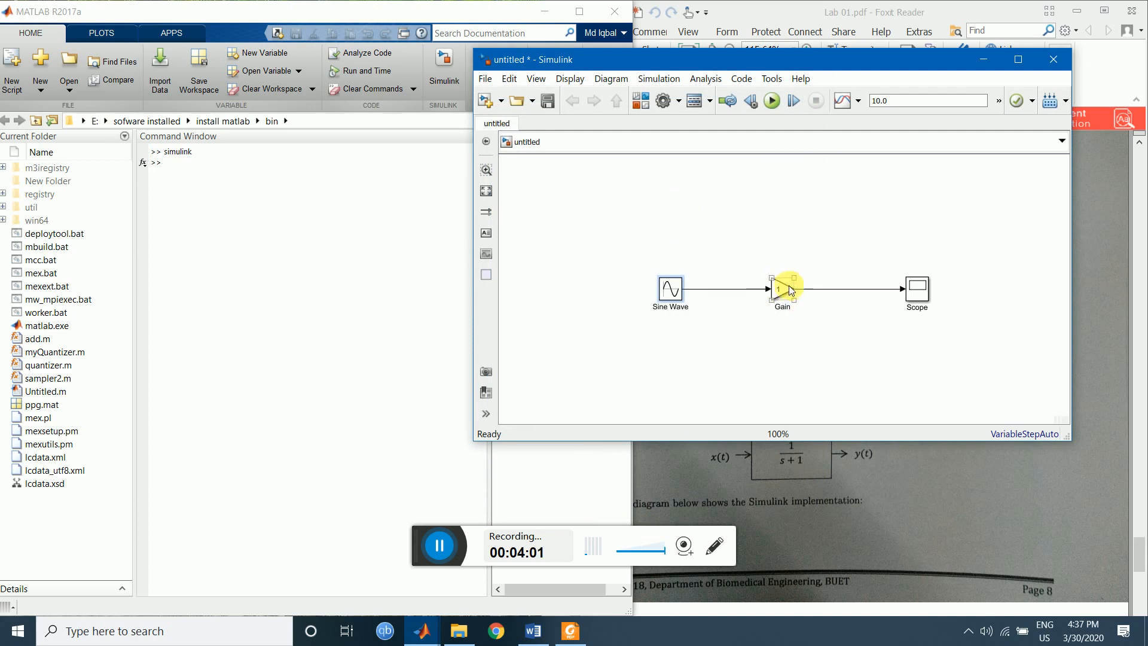
{"action": "double_click", "coordinate": [780, 290]}
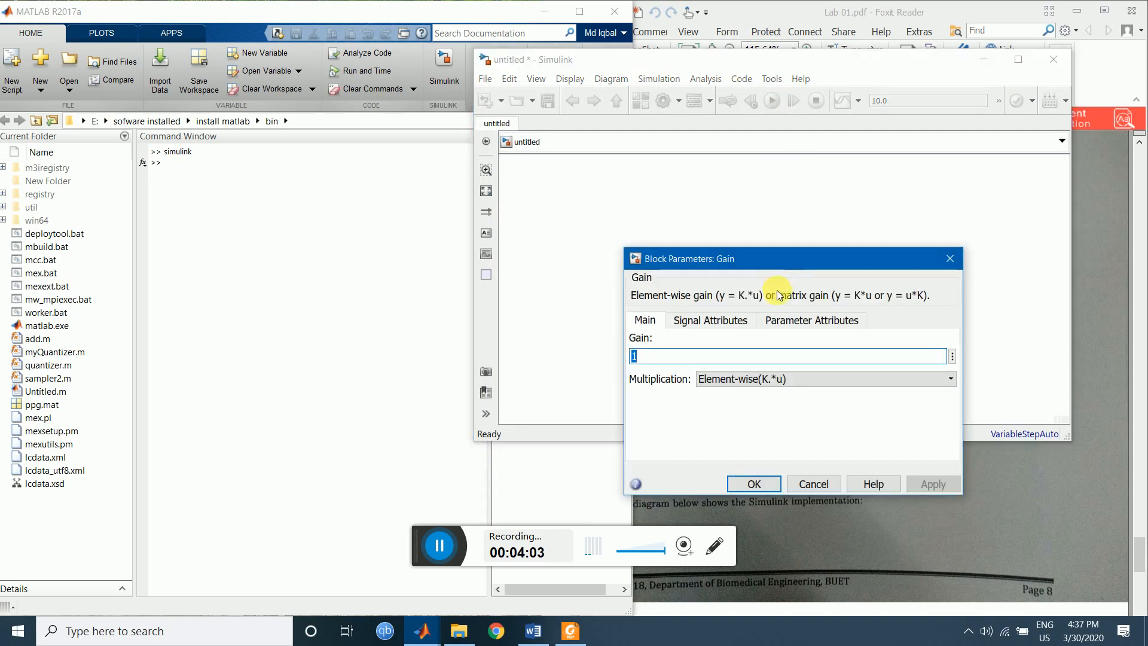
{"action": "left_click_drag", "start_coordinate": [777, 258], "coordinate": [699, 197]}
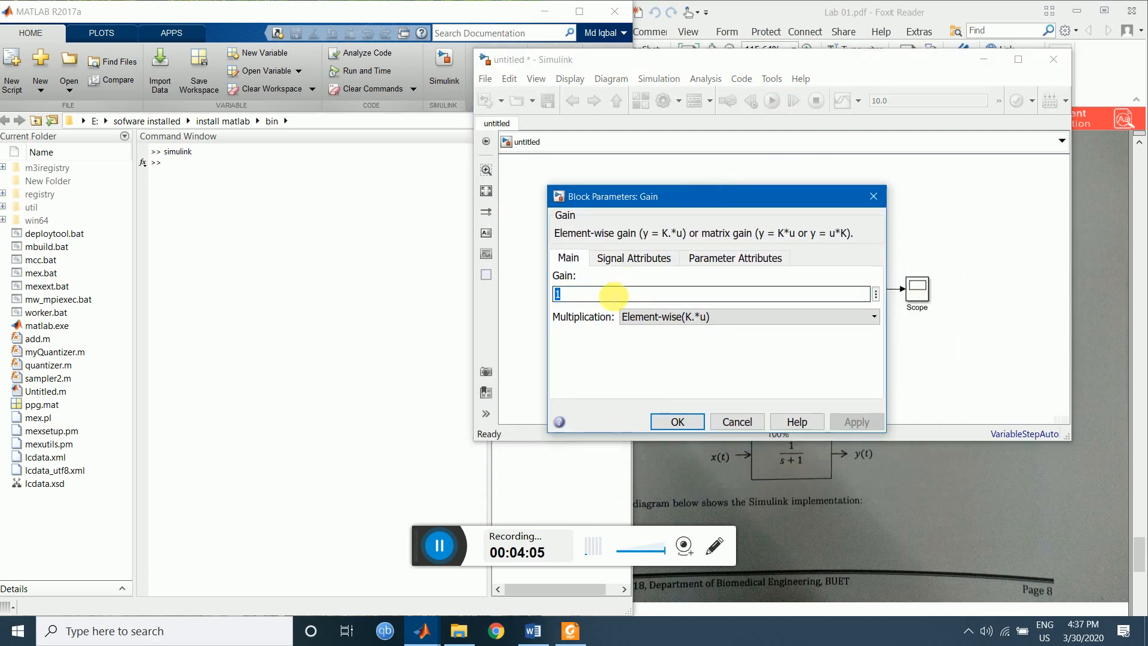
{"action": "key", "text": "BackSpace"}
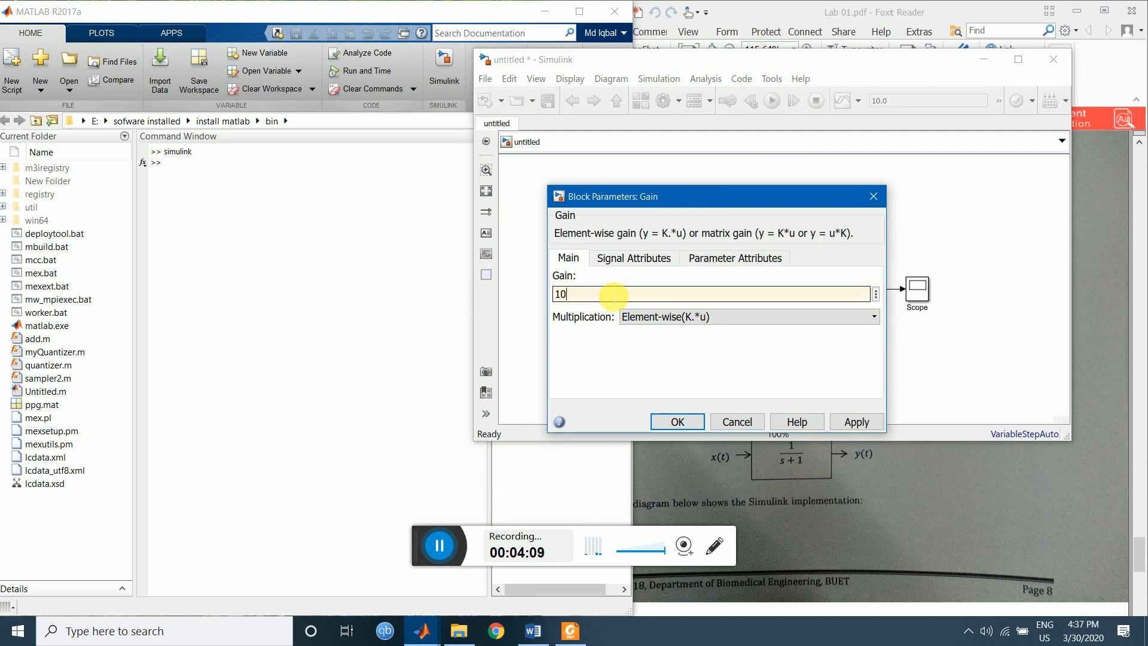
{"action": "type", "text": "10"}
{"action": "left_click", "coordinate": [678, 422]}
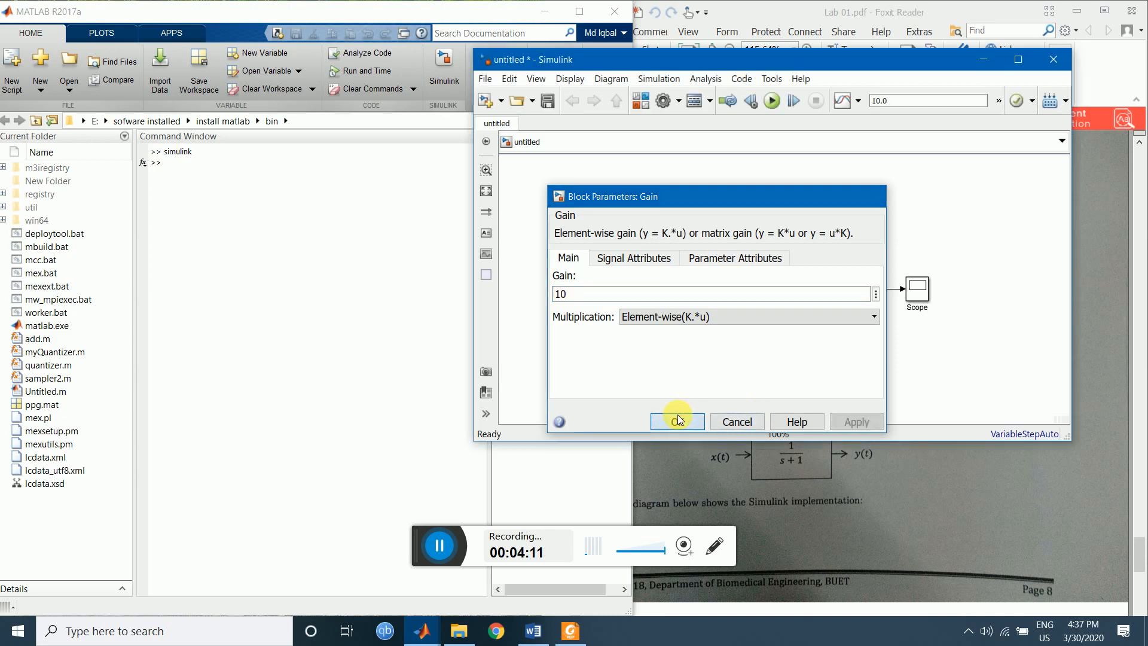
Run the model's simulation with a stop time of 10.0
{"action": "double_click", "coordinate": [890, 100]}
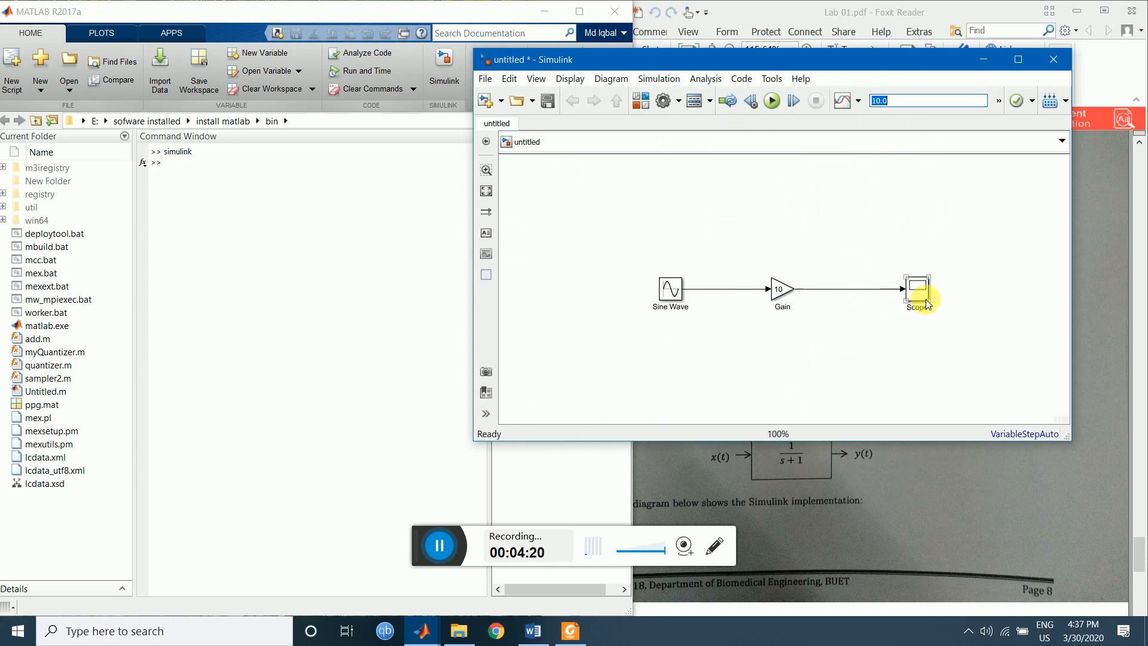
{"action": "left_click", "coordinate": [706, 102]}
{"action": "left_click", "coordinate": [652, 175]}
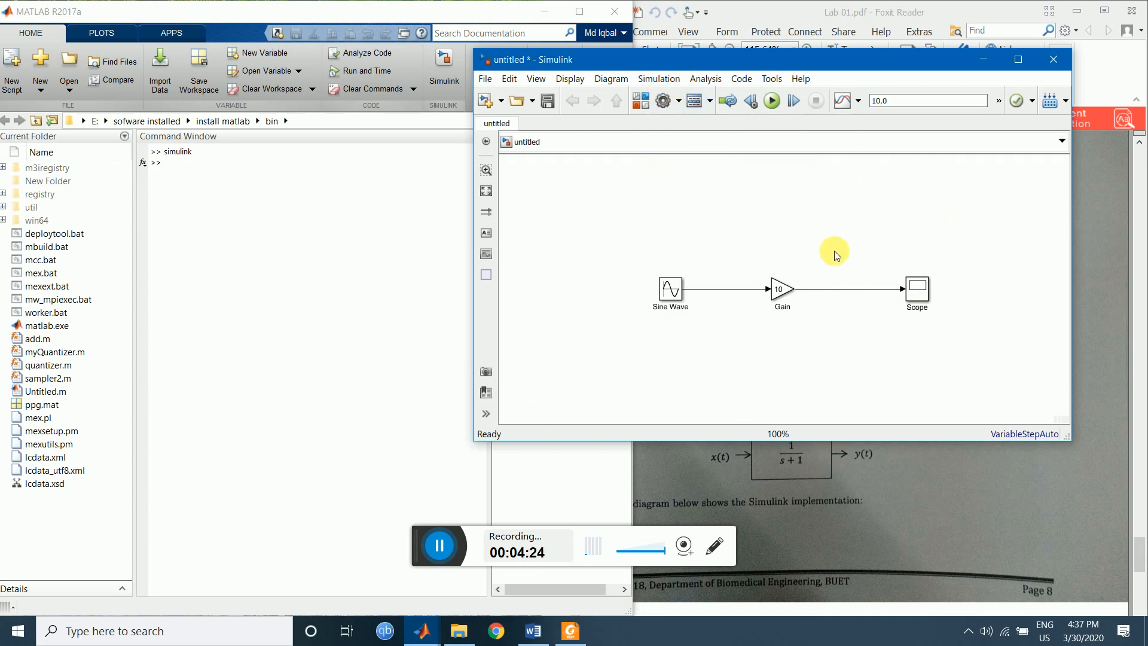
{"action": "left_click", "coordinate": [913, 294]}
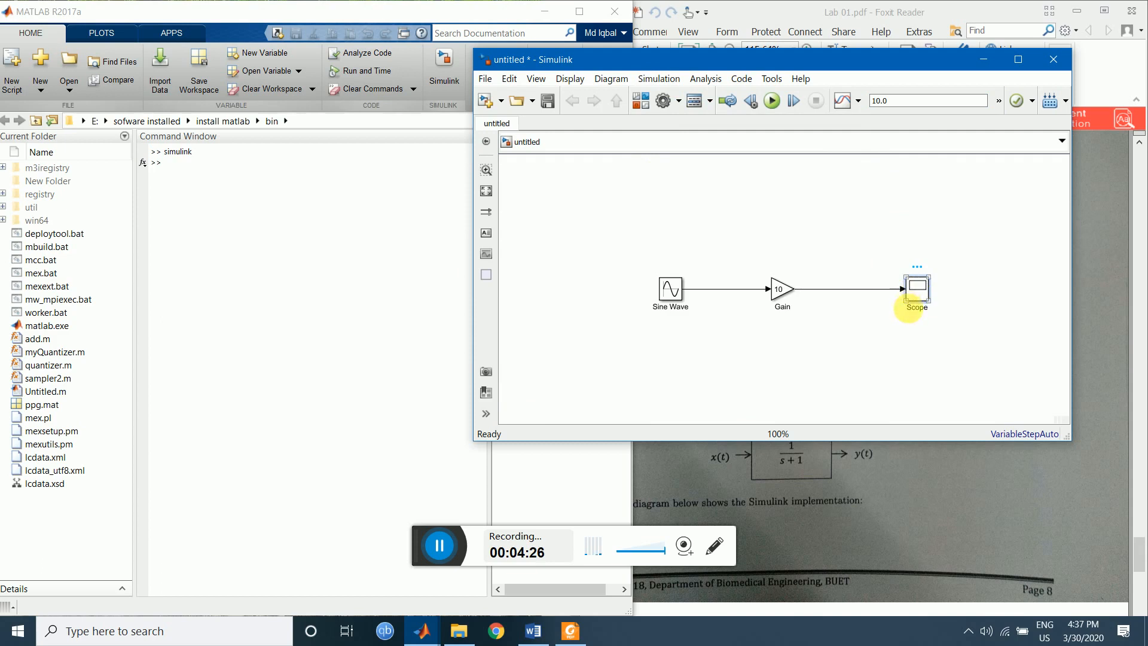
{"action": "left_click", "coordinate": [862, 320]}
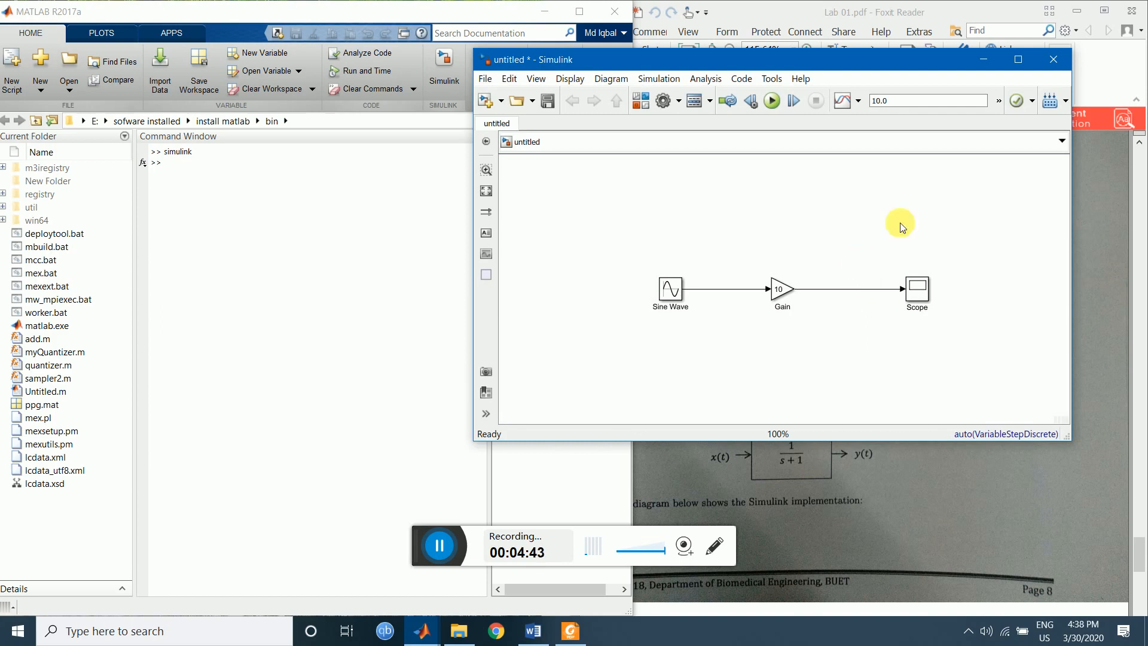
Open the Scope block's display and reposition its window to view the amplified sine wave
{"action": "left_click", "coordinate": [920, 296]}
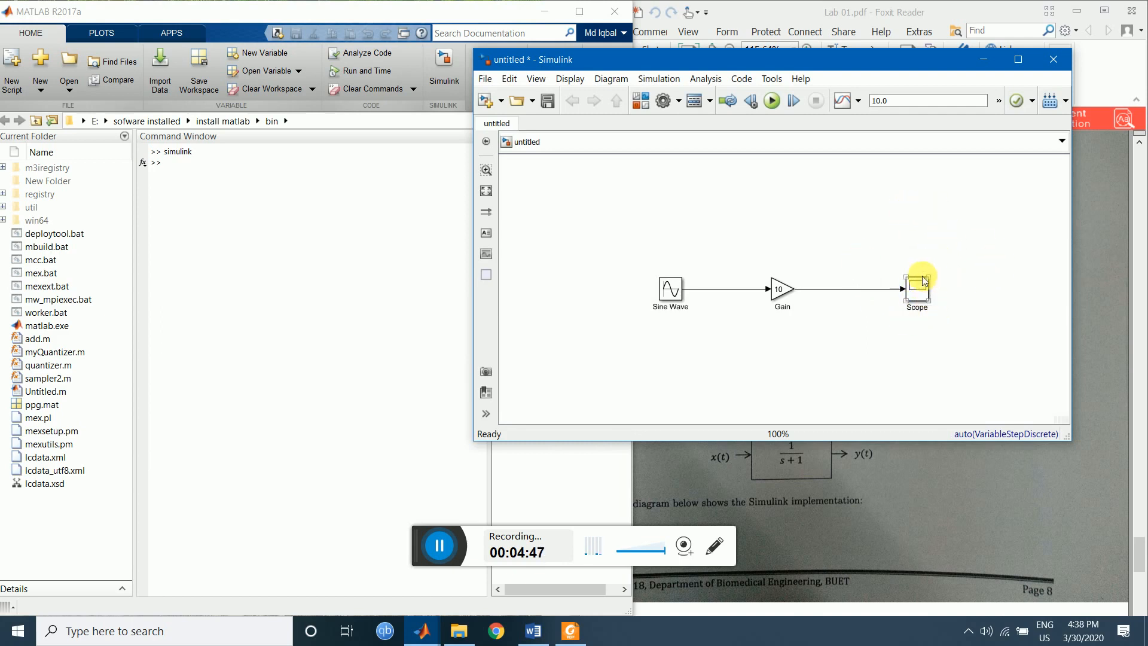
{"action": "left_click", "coordinate": [920, 293]}
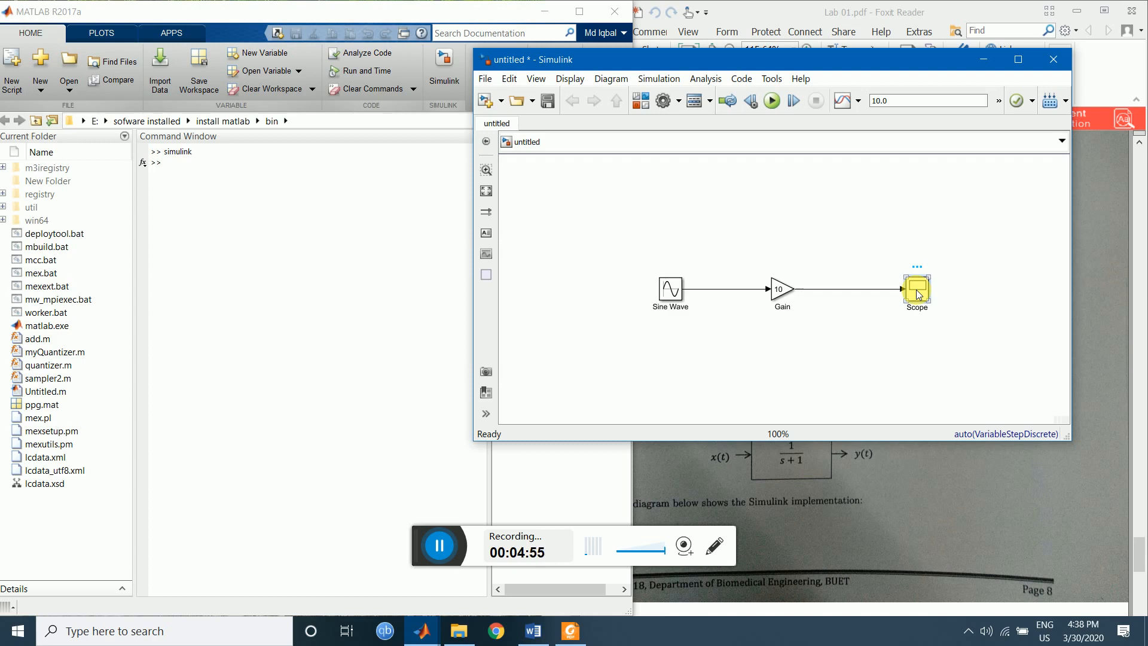
{"action": "double_click", "coordinate": [920, 293]}
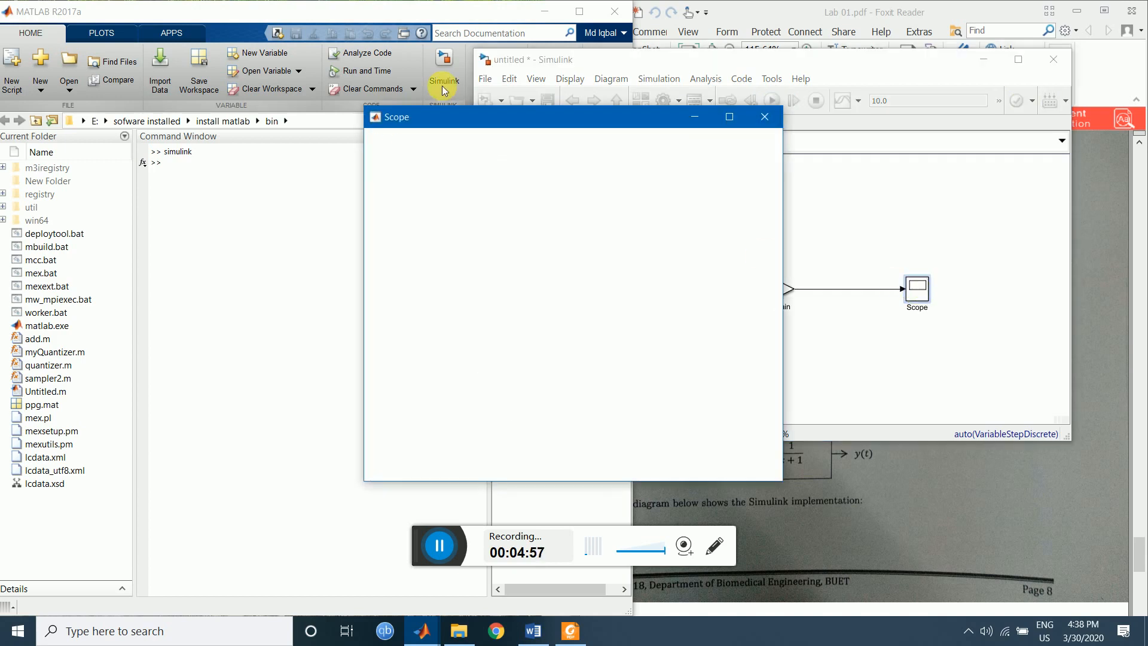
{"action": "left_click_drag", "start_coordinate": [468, 117], "coordinate": [660, 132]}
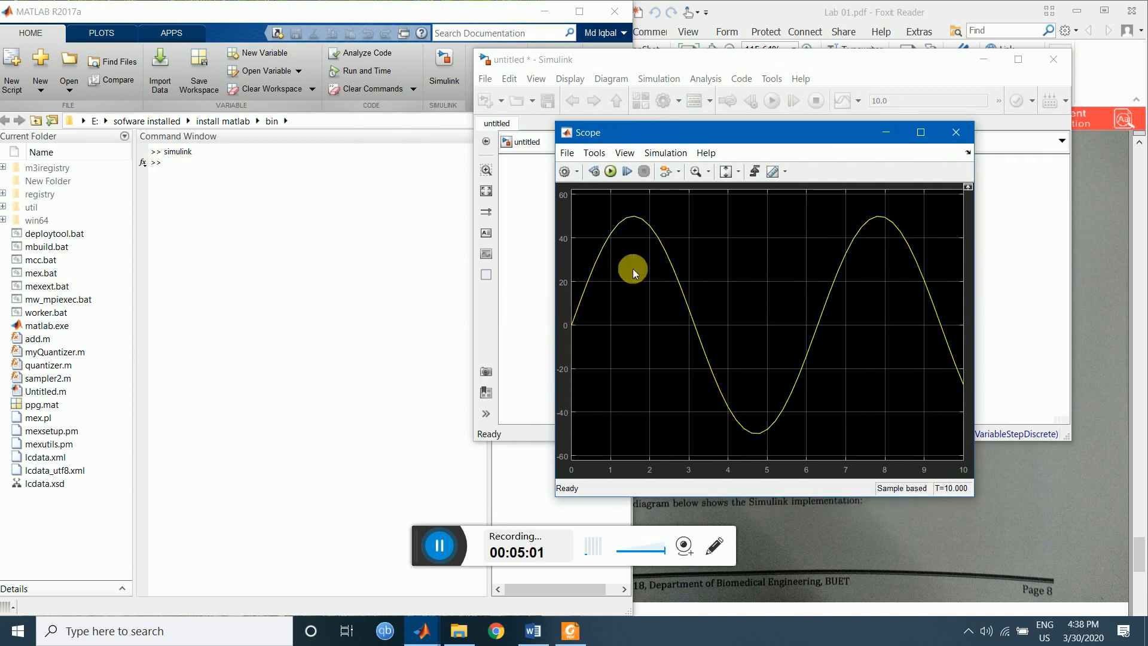